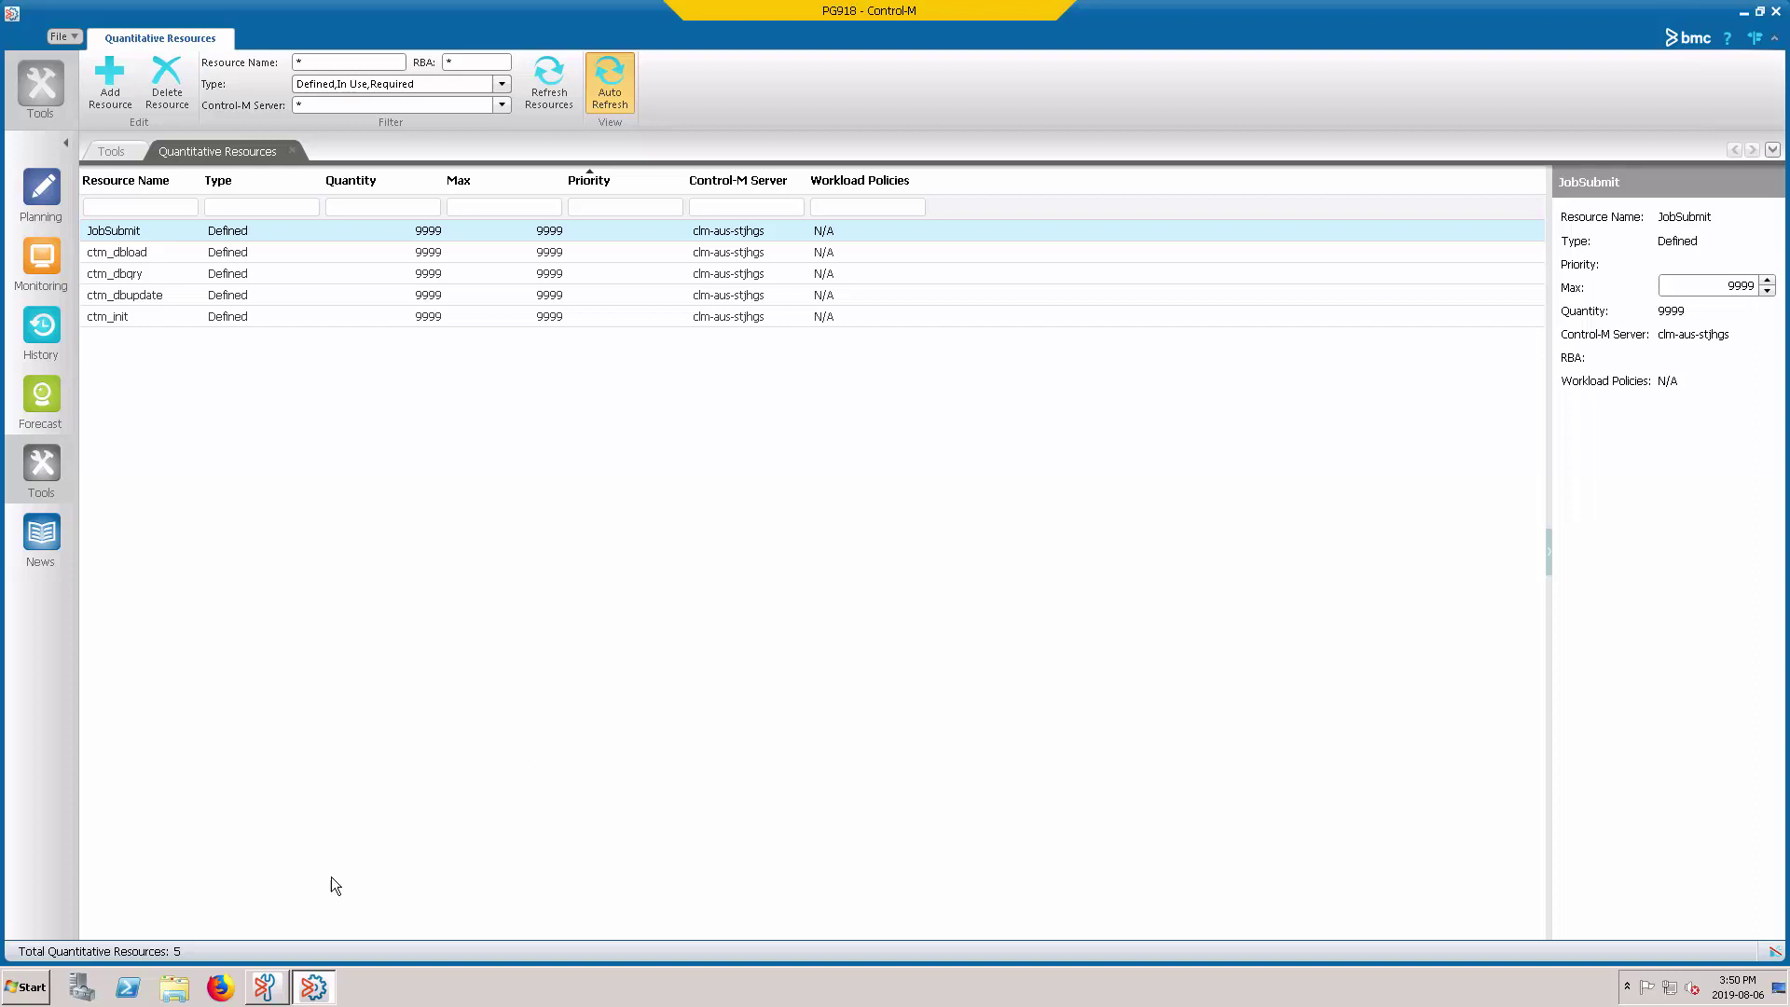
Launch Command Prompt with administrator rights from the Start menu.
left_click(44, 990)
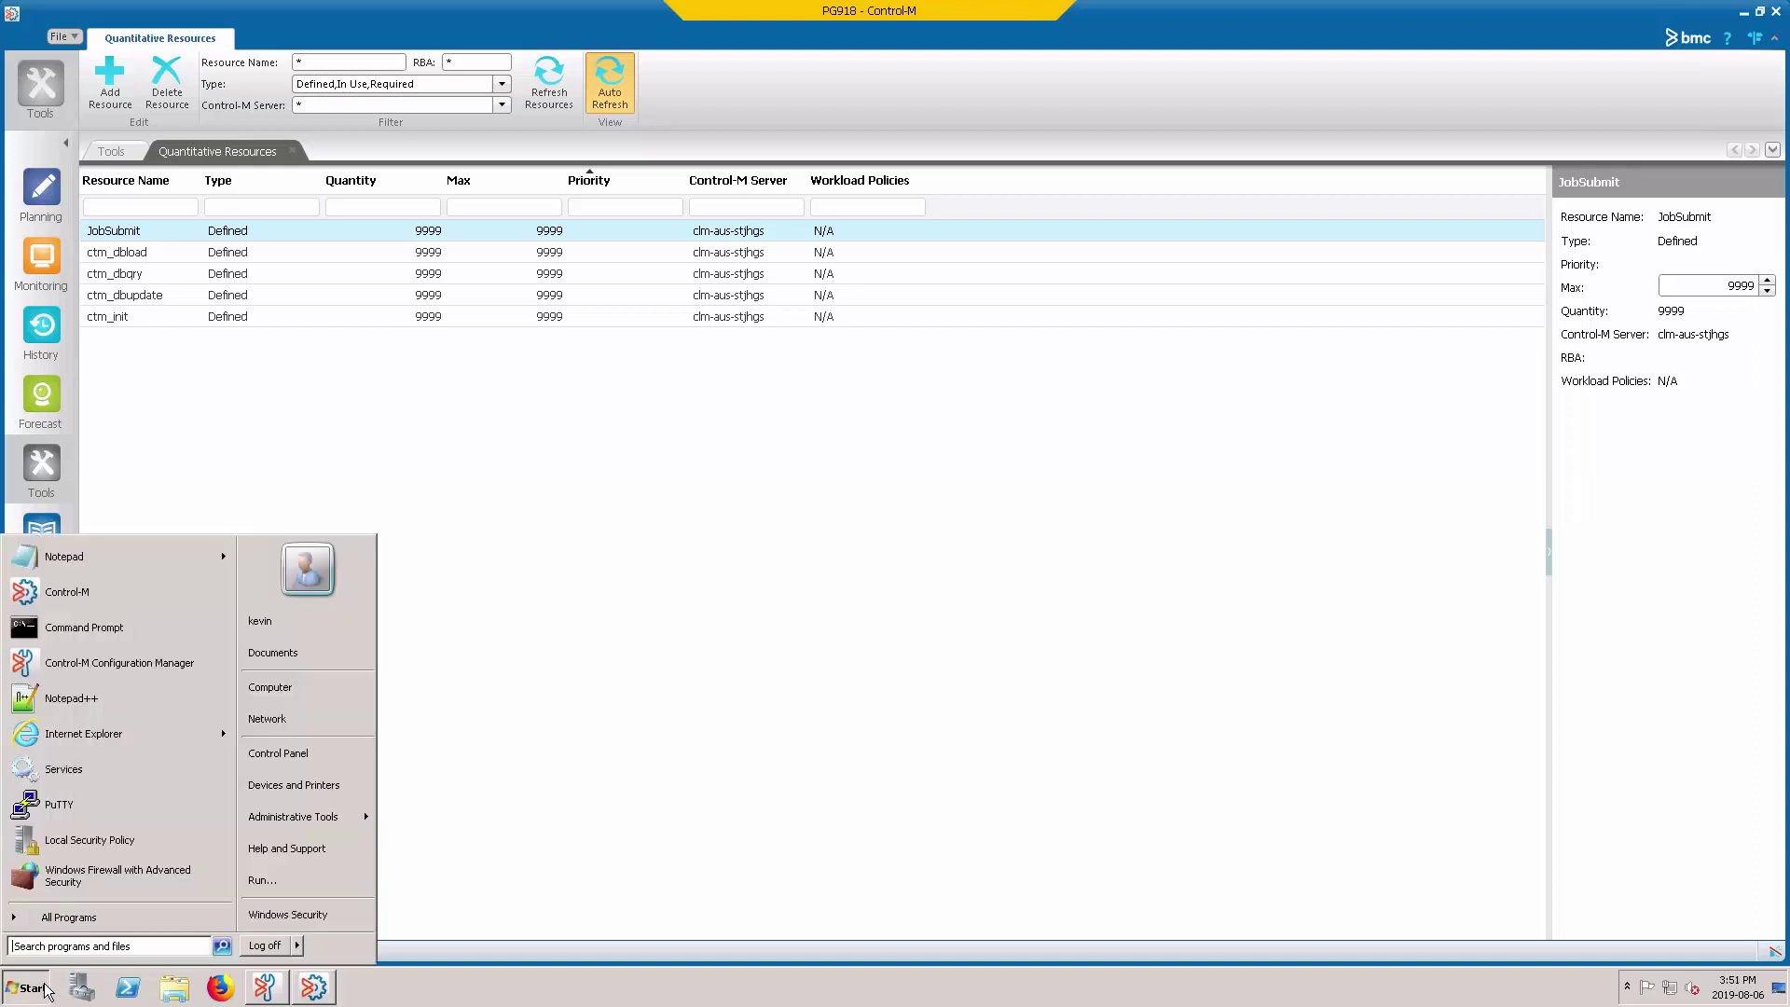
right_click(119, 632)
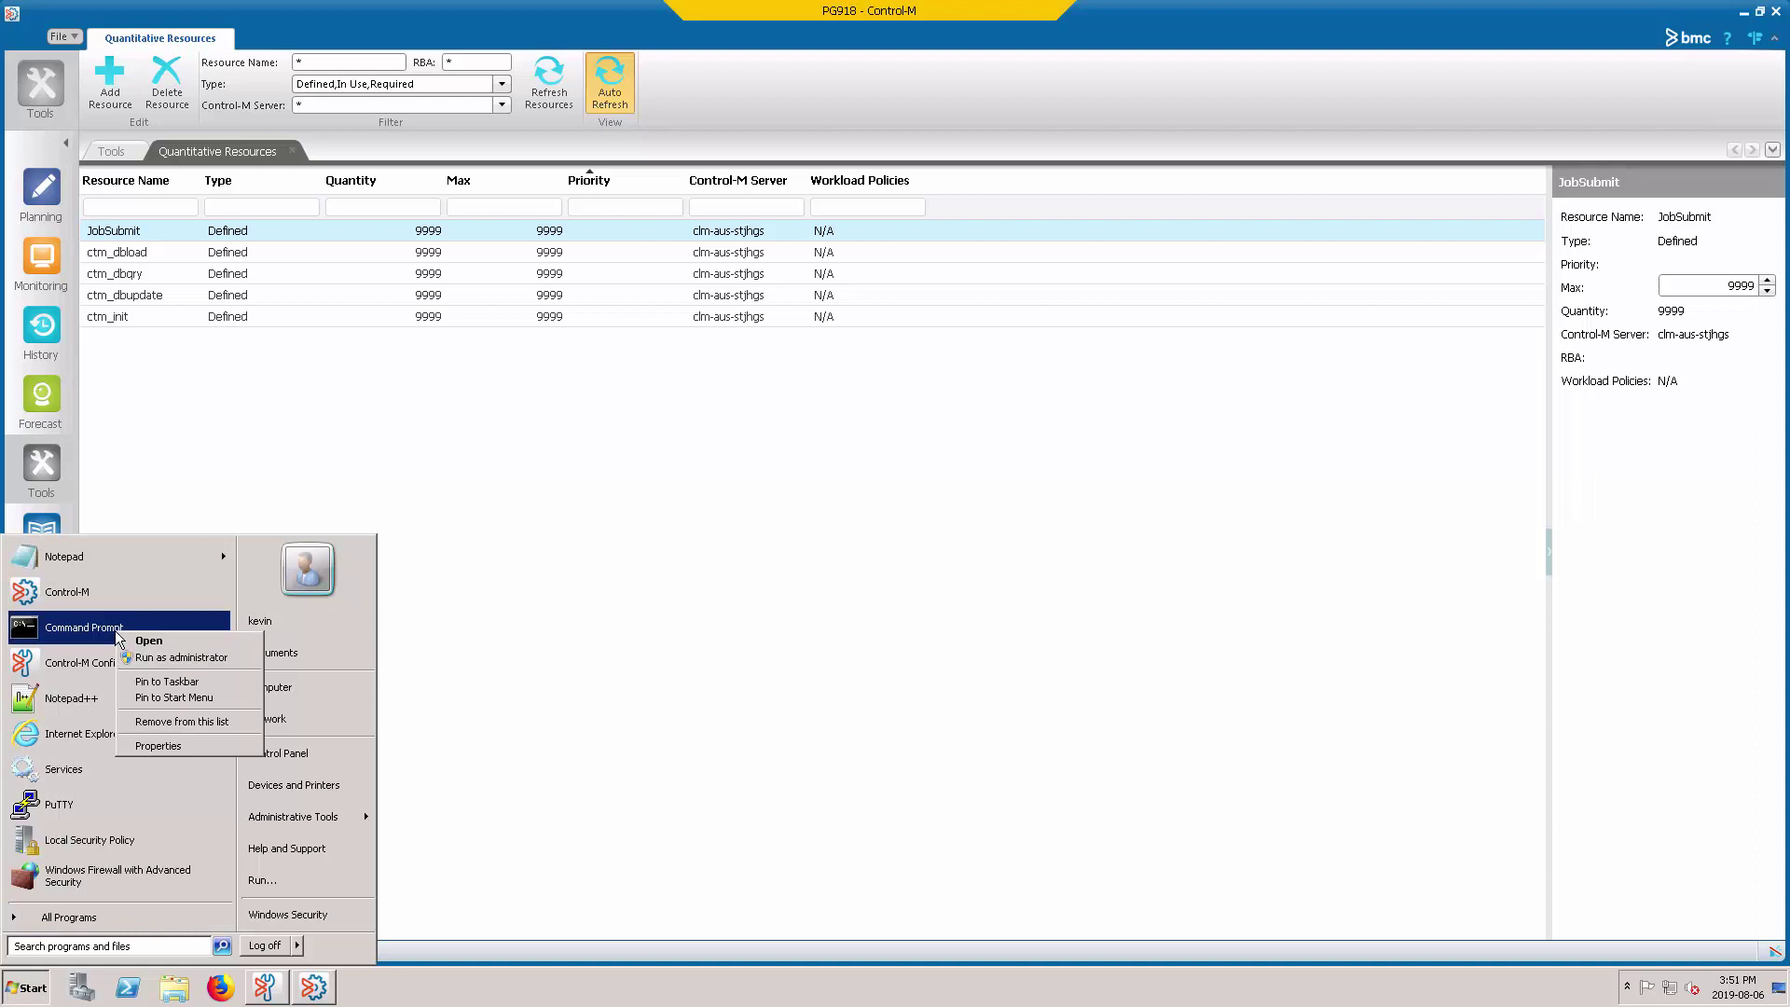
left_click(159, 659)
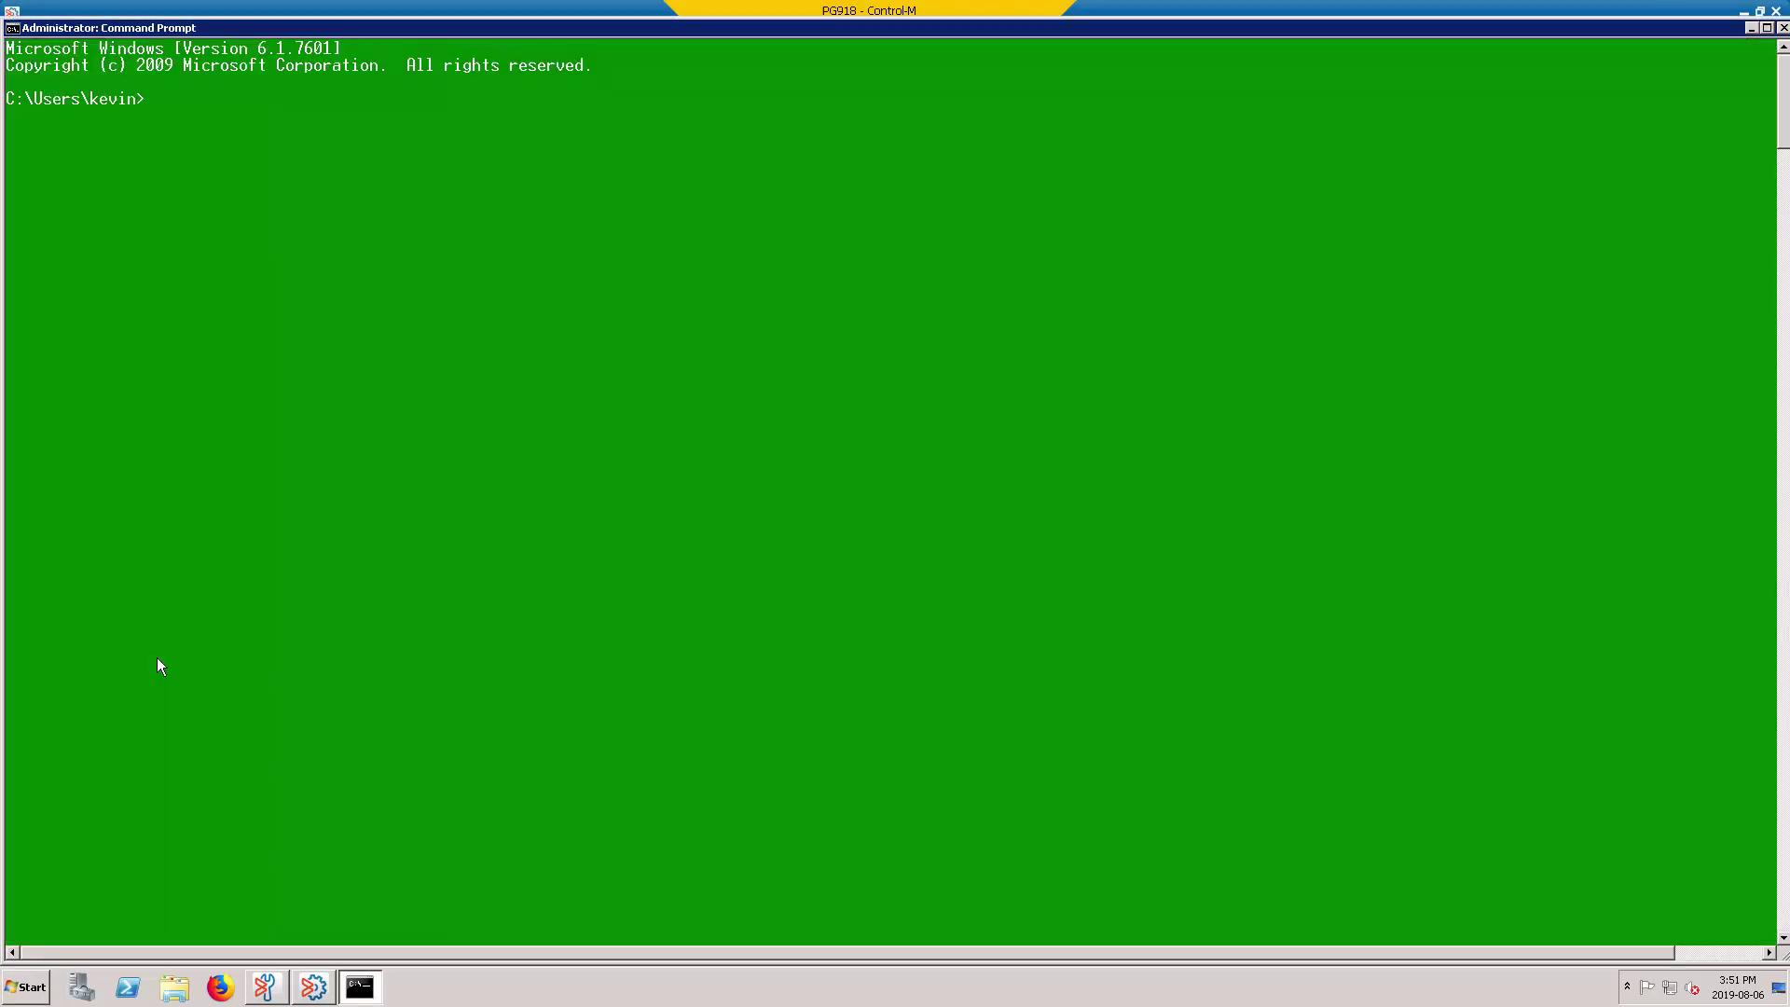
type("CD \\")
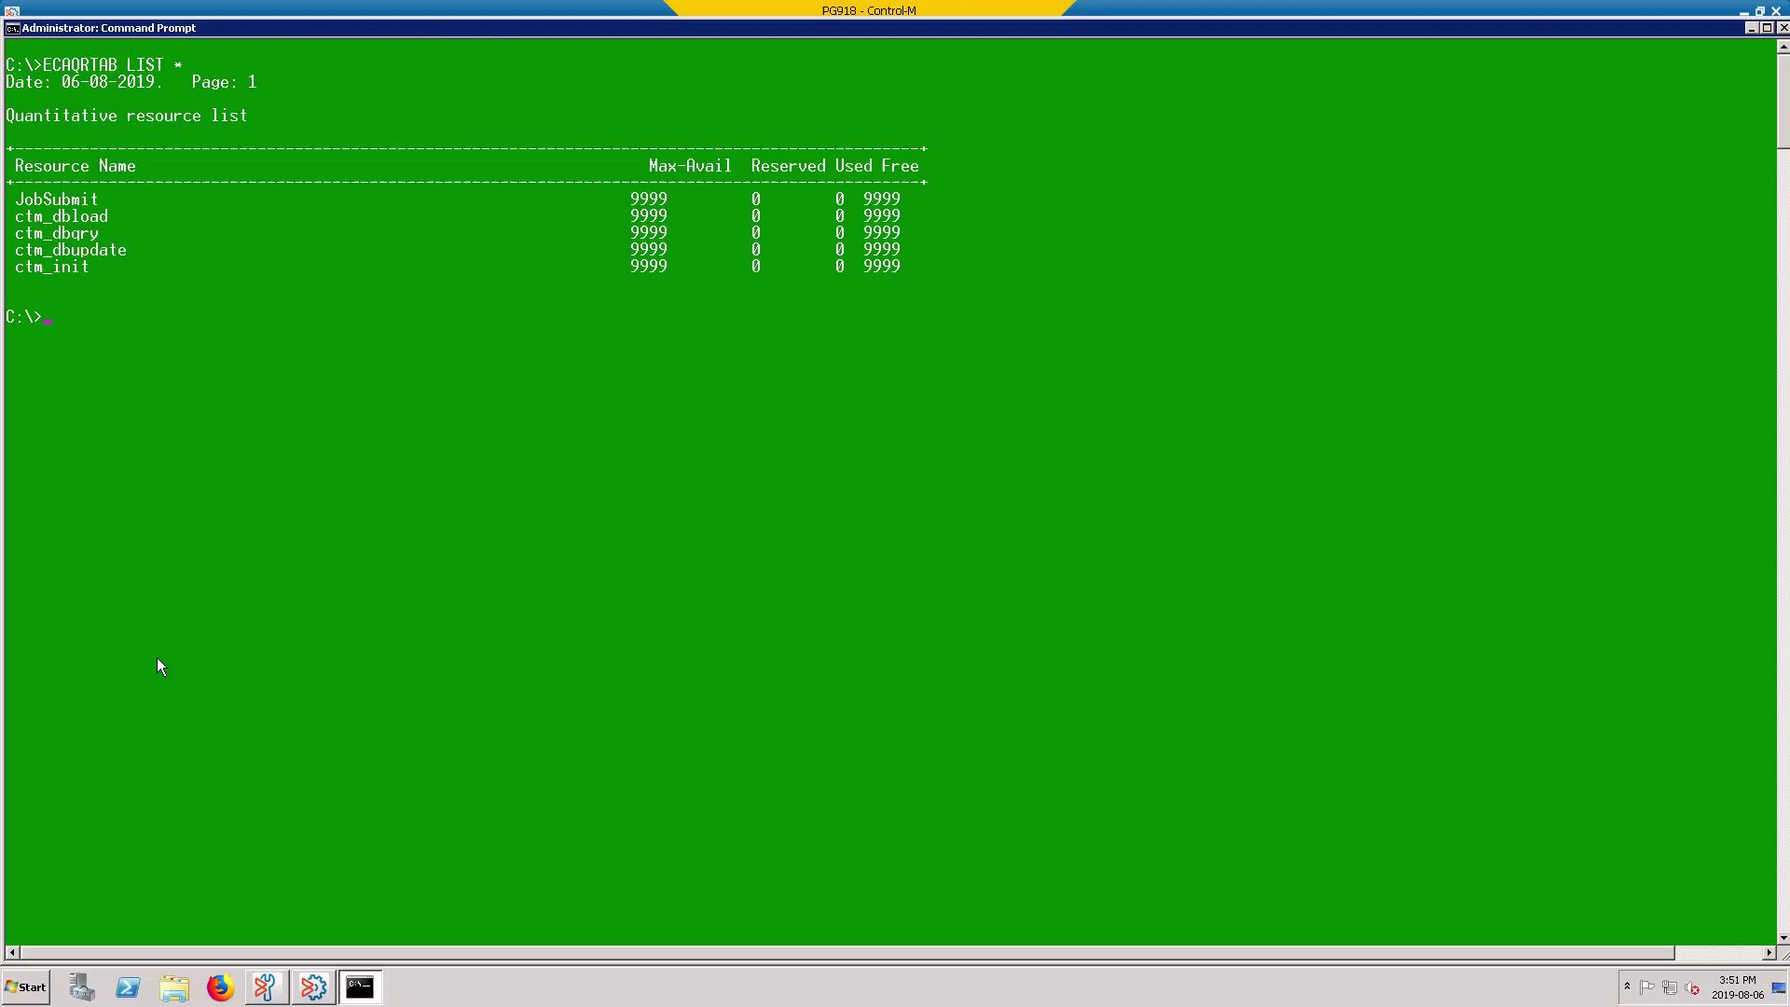
type("ECA")
type("QR")
type("TAB LI")
type("ST * ")
type("-O")
type("UTPUT ")
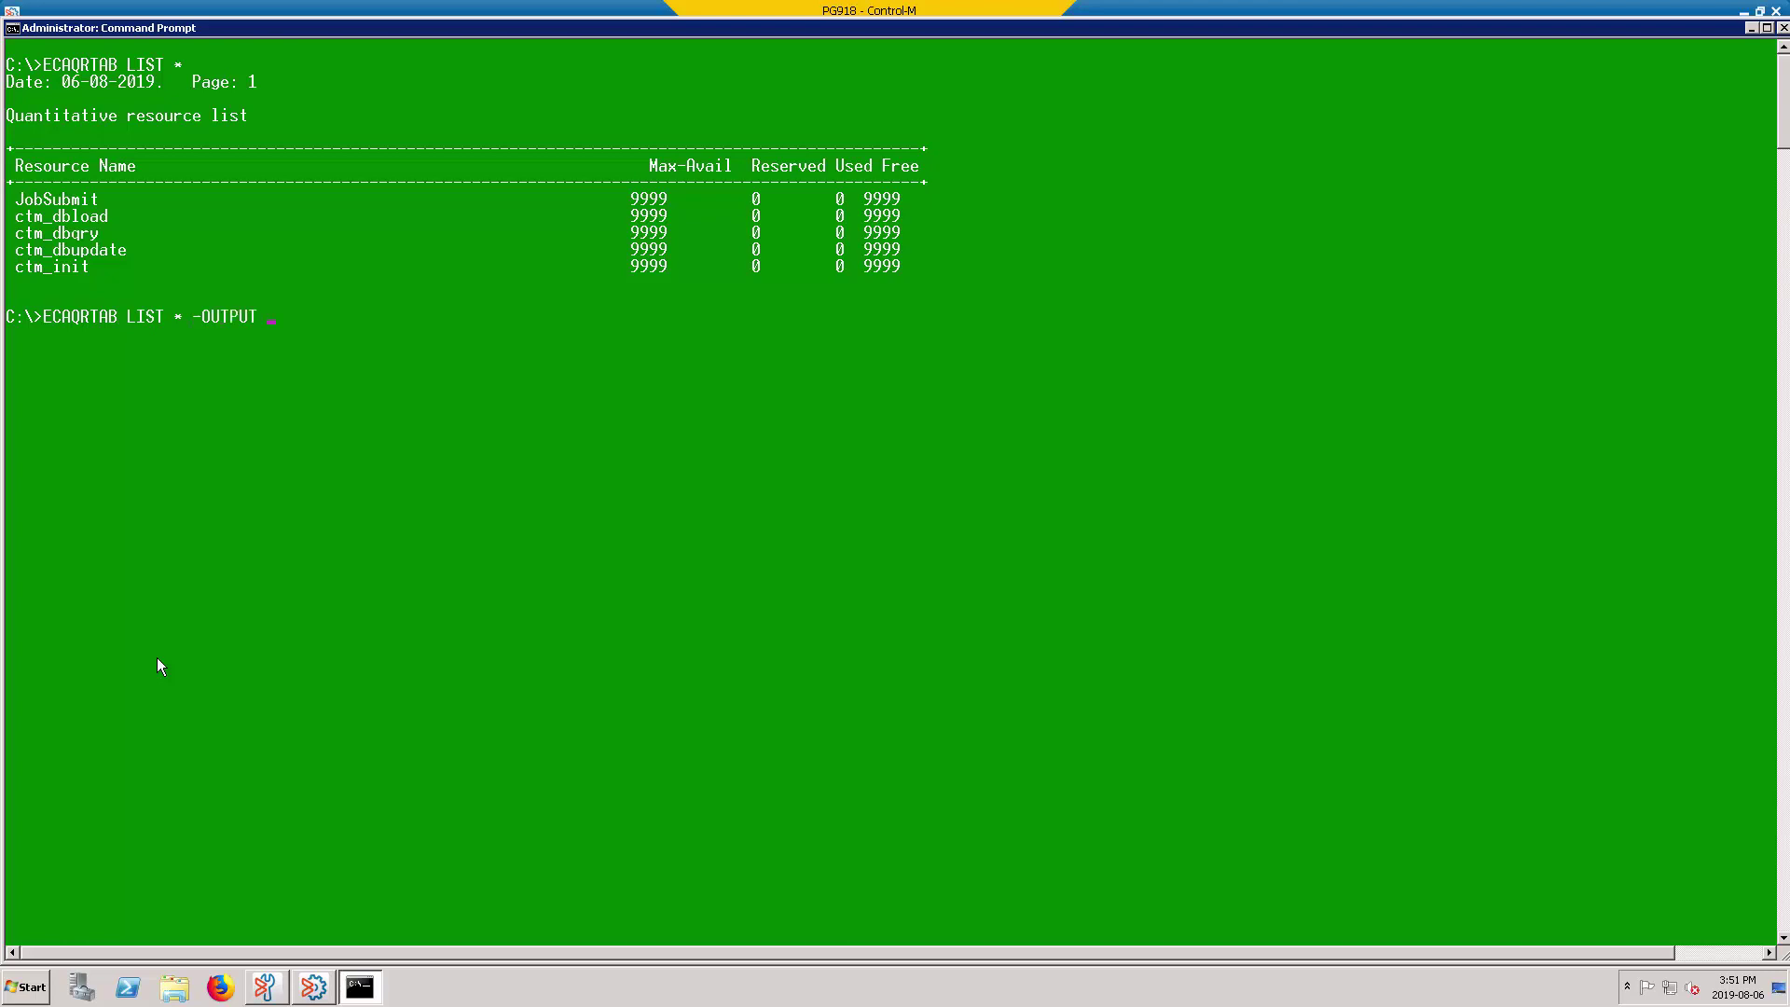
type("C:\\")
type("OUTPUT\\")
type("QR")
type("_LIST.")
type("TXT")
Run ECAQRTAB LIST * -OUTPUT C:\OUTPUT\QR_LIST.TXT to write the export file.
key("Return")
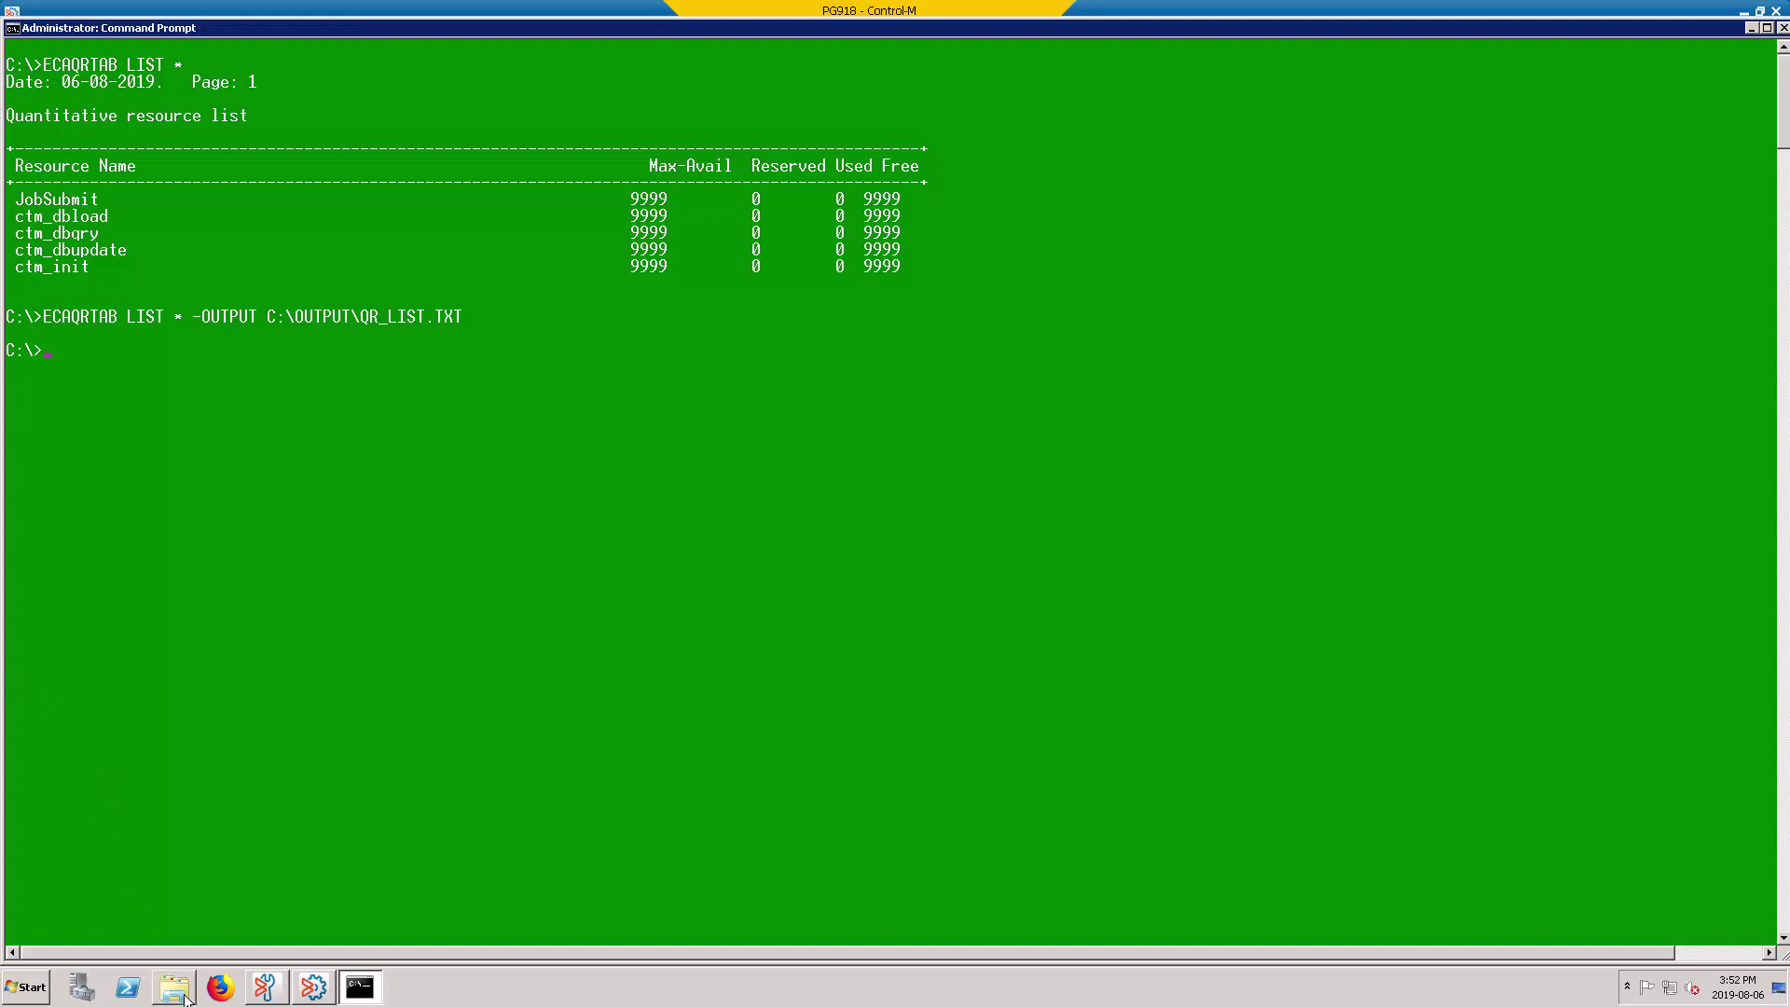
Open C:\output\QR_LIST.TXT in Notepad from a new Explorer window.
right_click(185, 998)
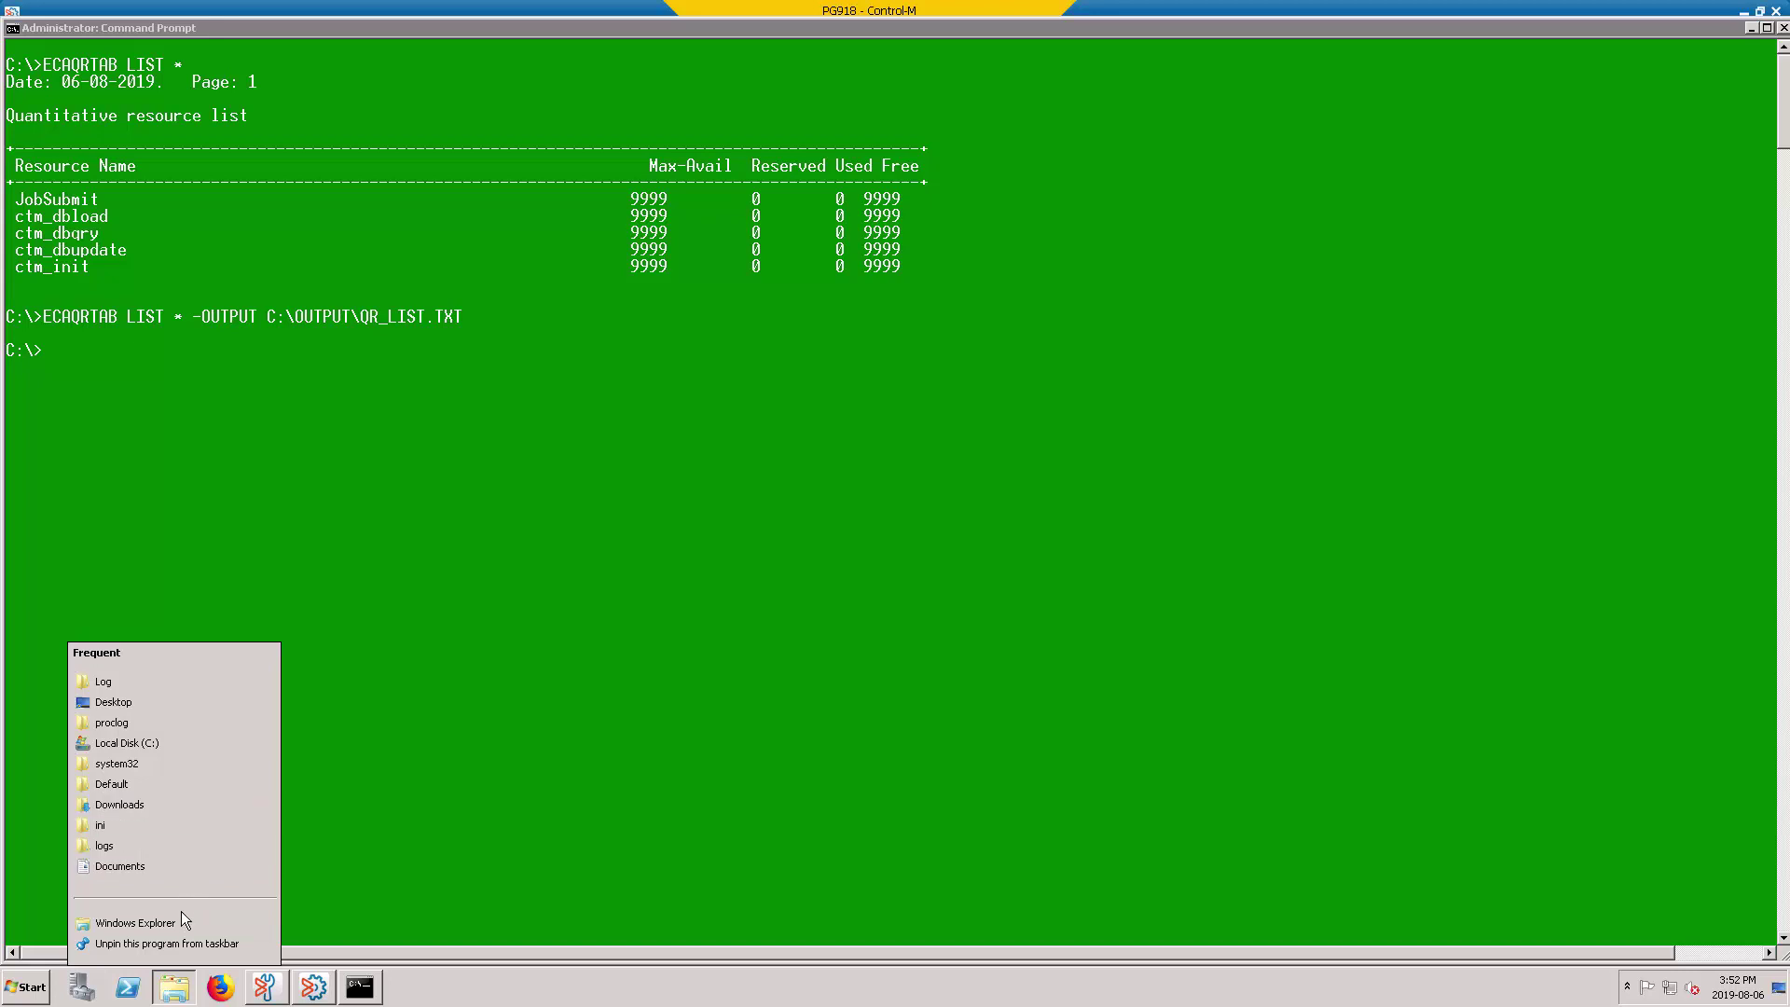
left_click(186, 916)
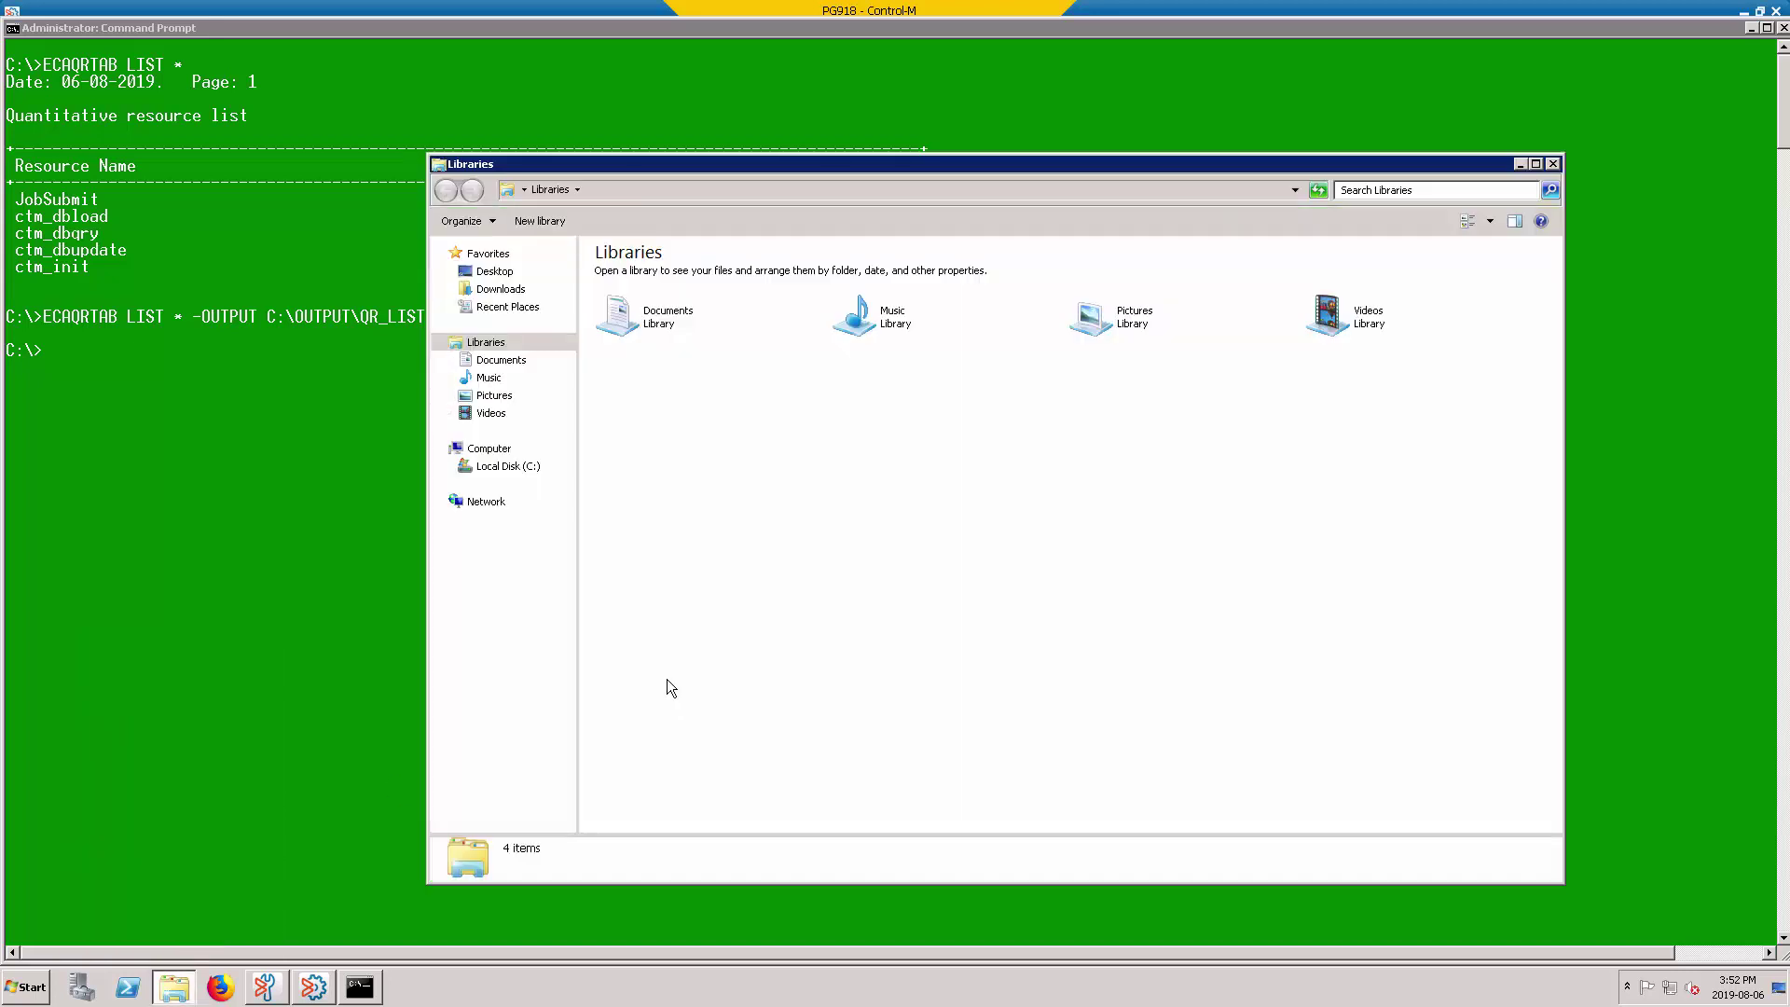
left_click(508, 466)
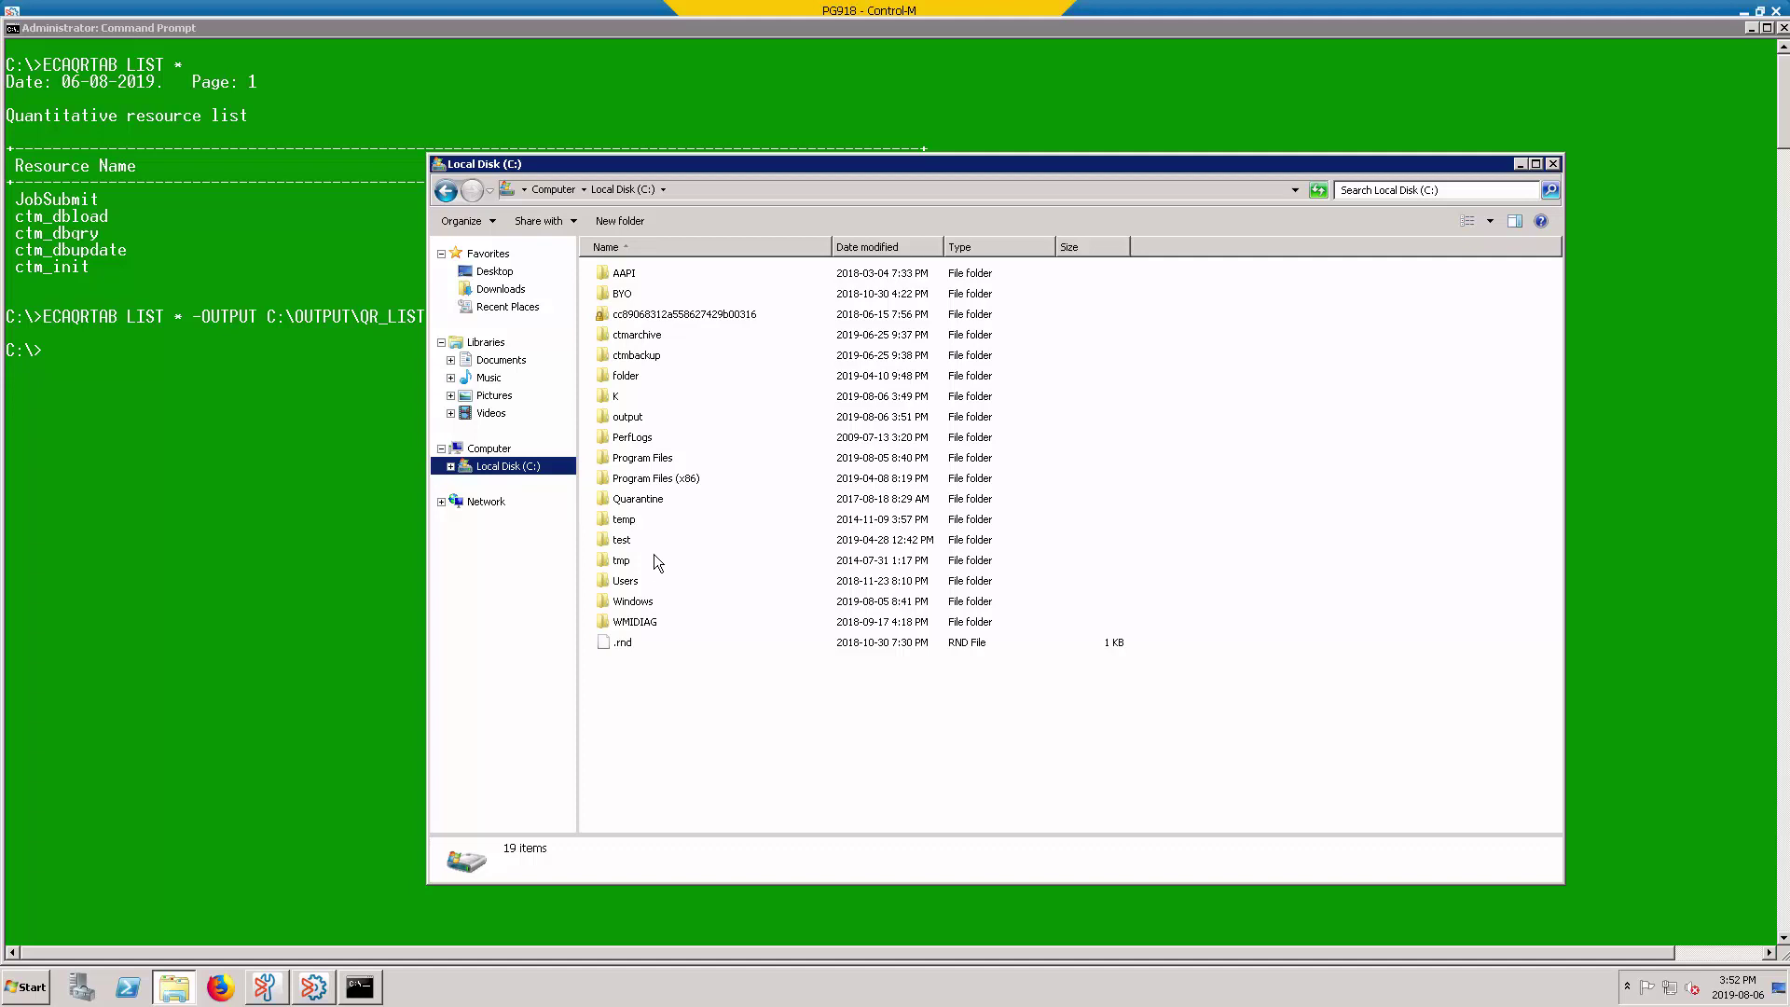
double_click(629, 416)
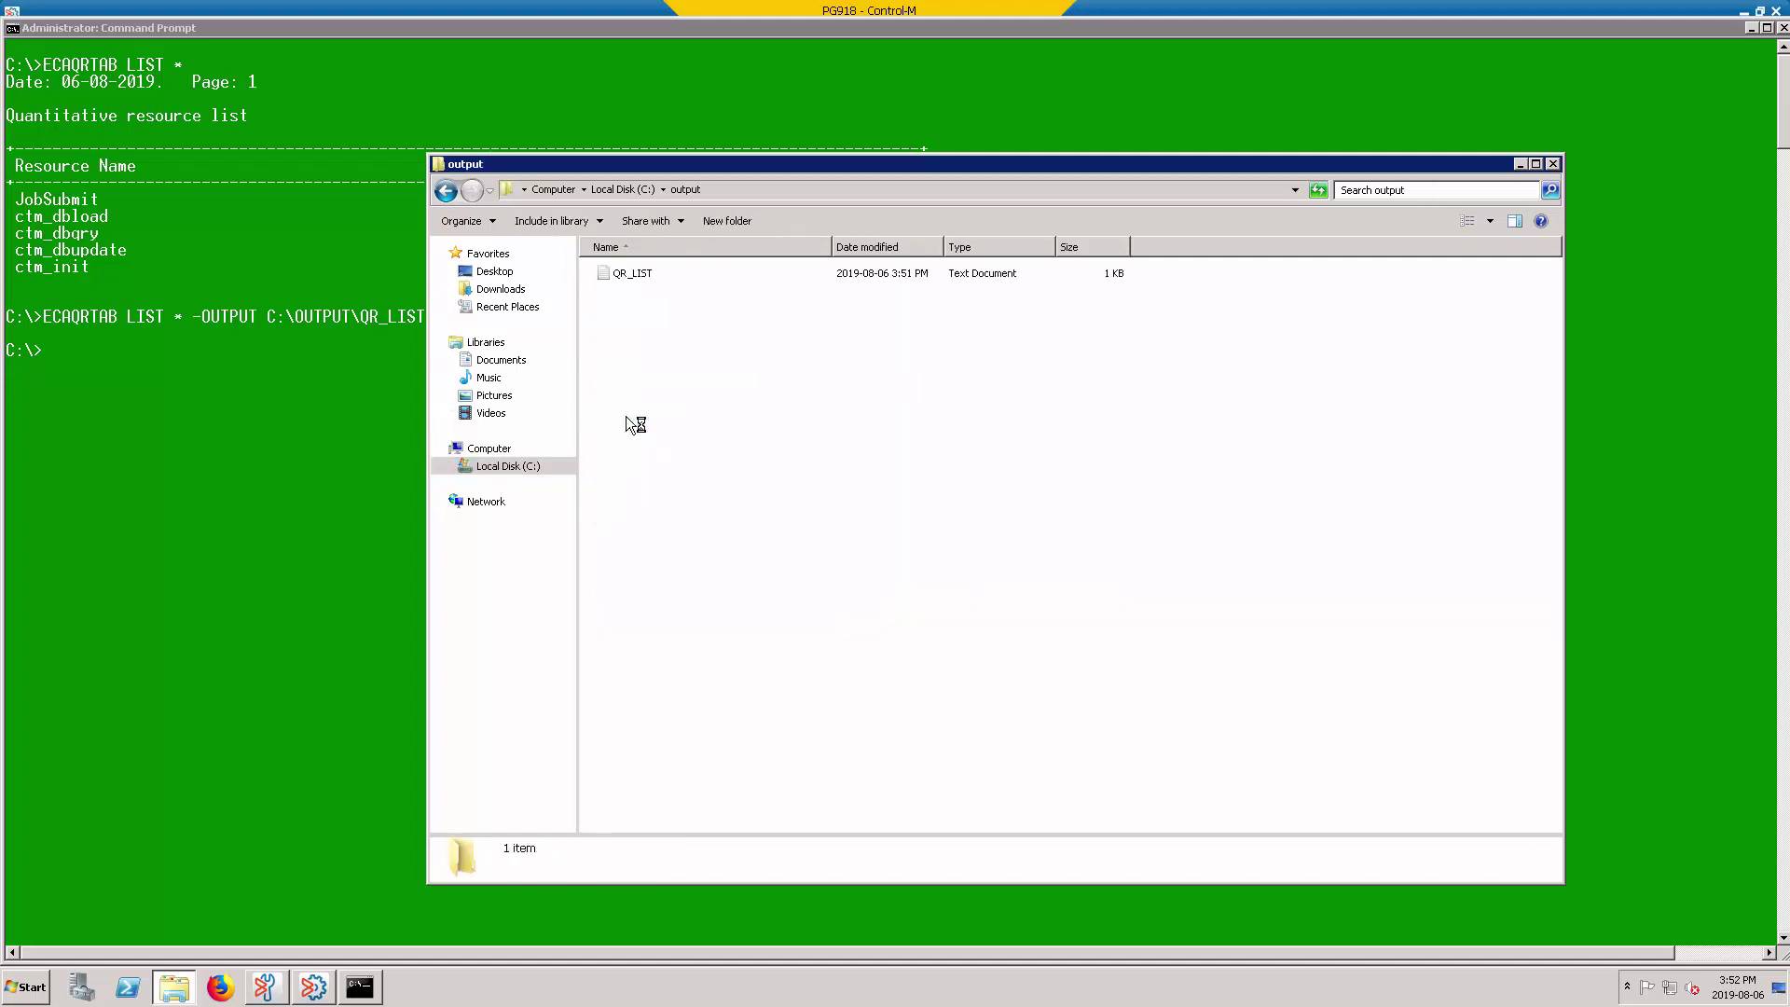
left_click(632, 275)
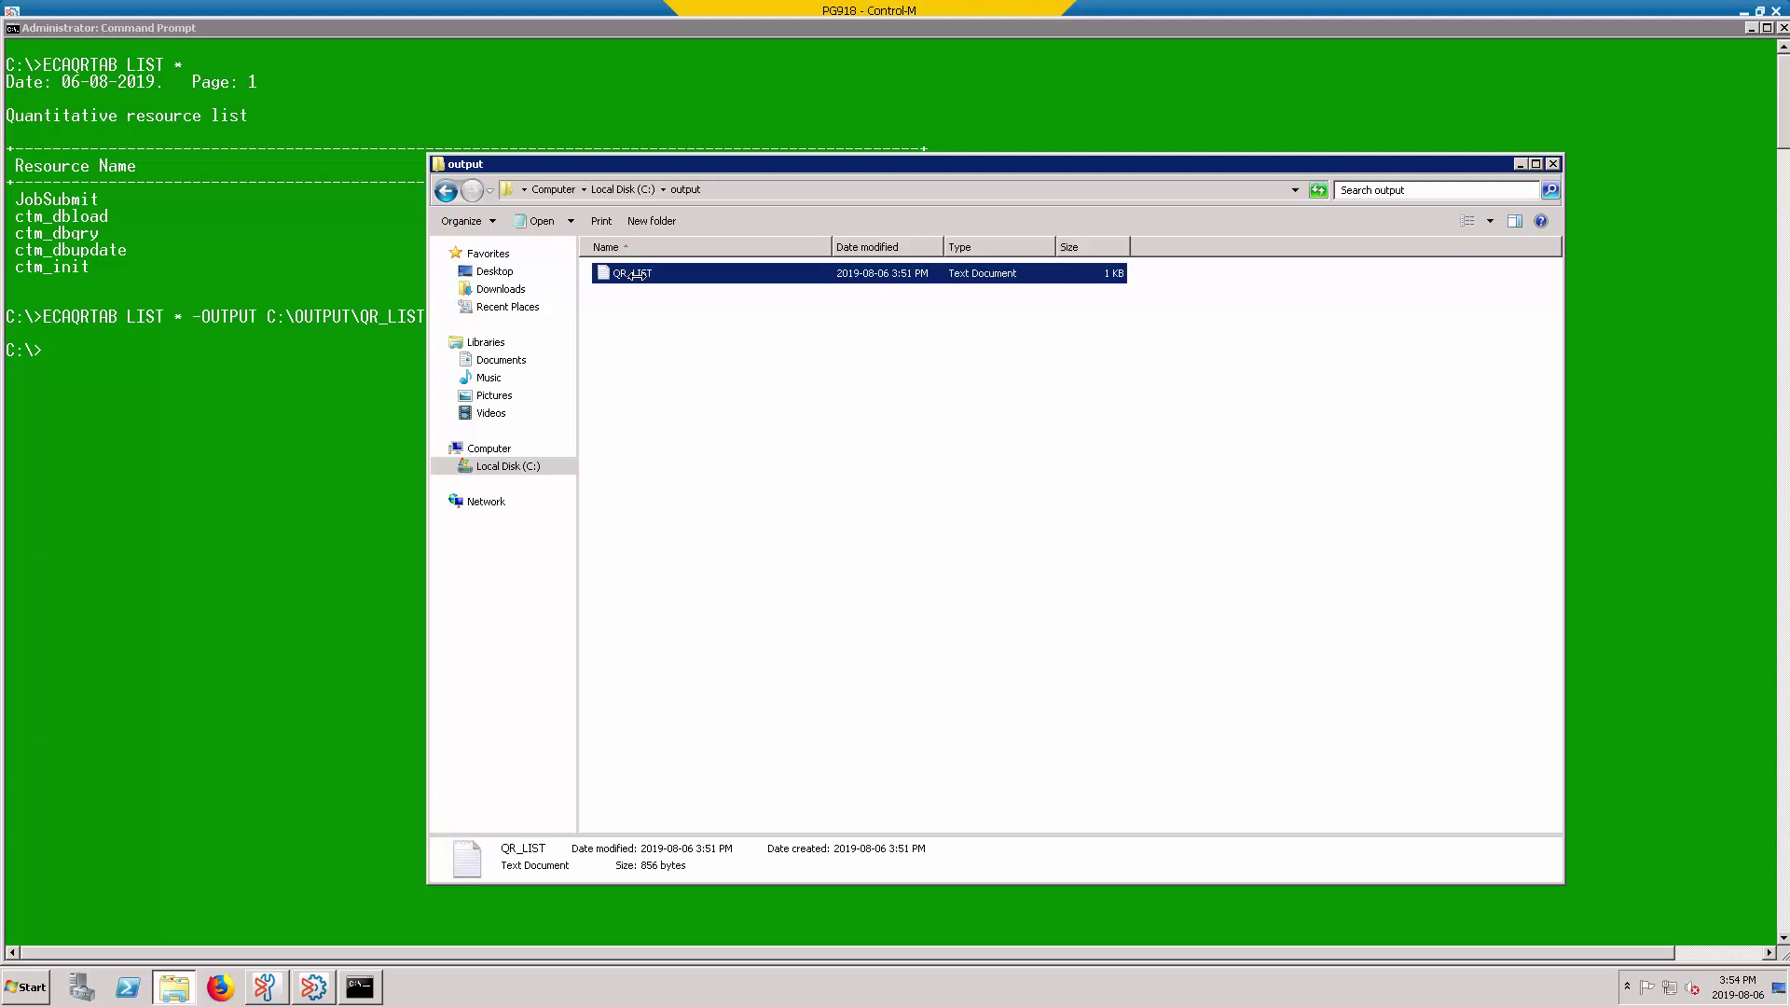
double_click(637, 275)
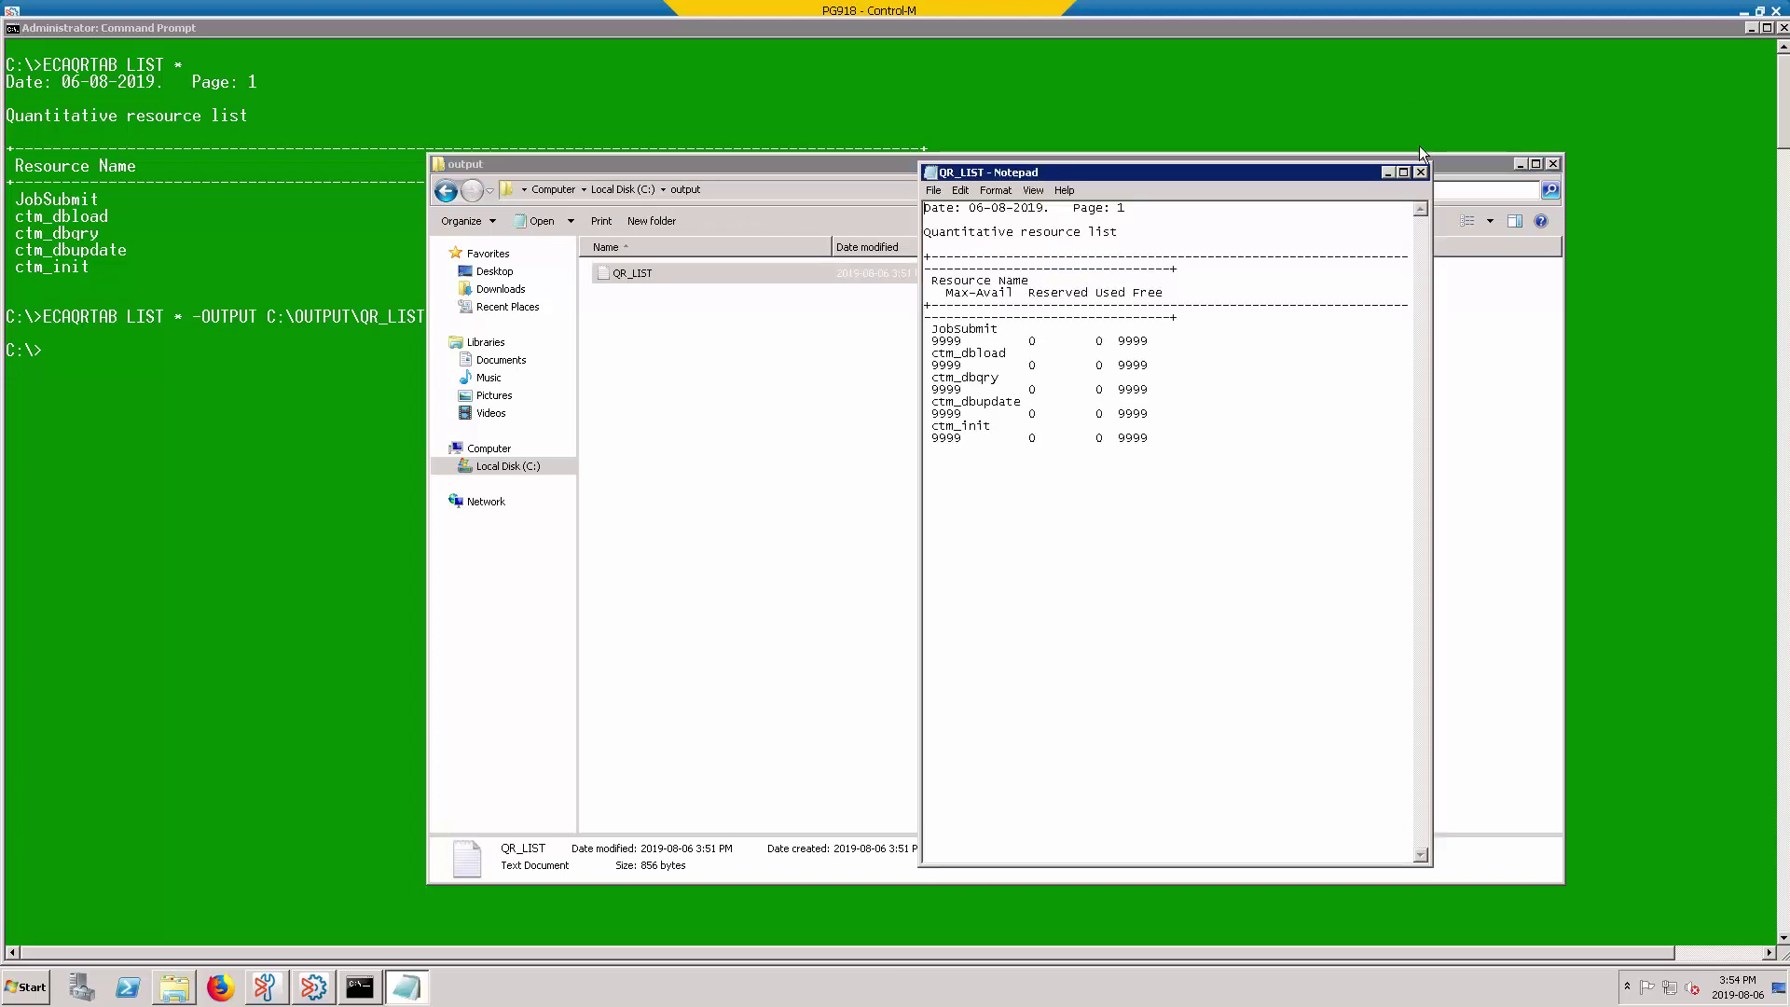
Maximize Notepad and highlight JobSubmit's name, Max-Avail 9999, Reserved 0, Used and Free values.
left_click(1404, 171)
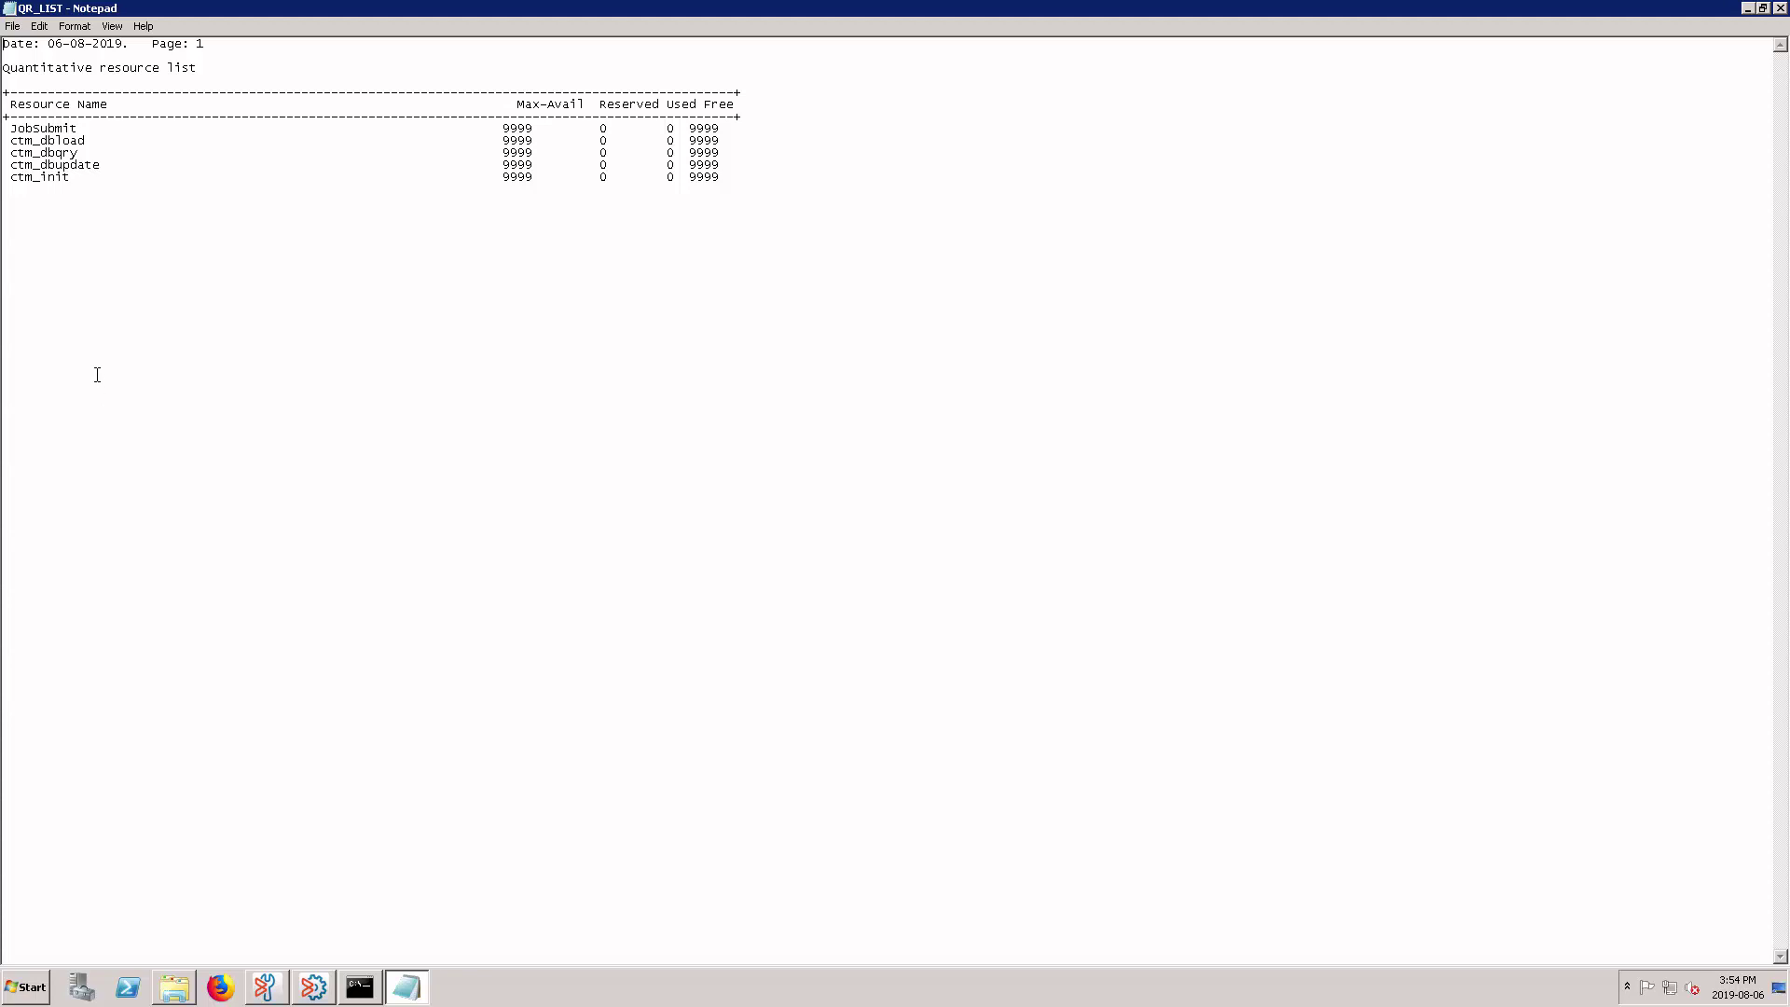
double_click(31, 127)
left_click_drag(503, 129, 536, 129)
left_click_drag(601, 129, 611, 129)
left_click_drag(667, 129, 722, 141)
Delete the date, title and column header lines above the five resource rows.
left_click(846, 441)
mouse_move(761, 118)
left_mouse_down()
mouse_move(4, 62)
mouse_move(5, 42)
left_mouse_up()
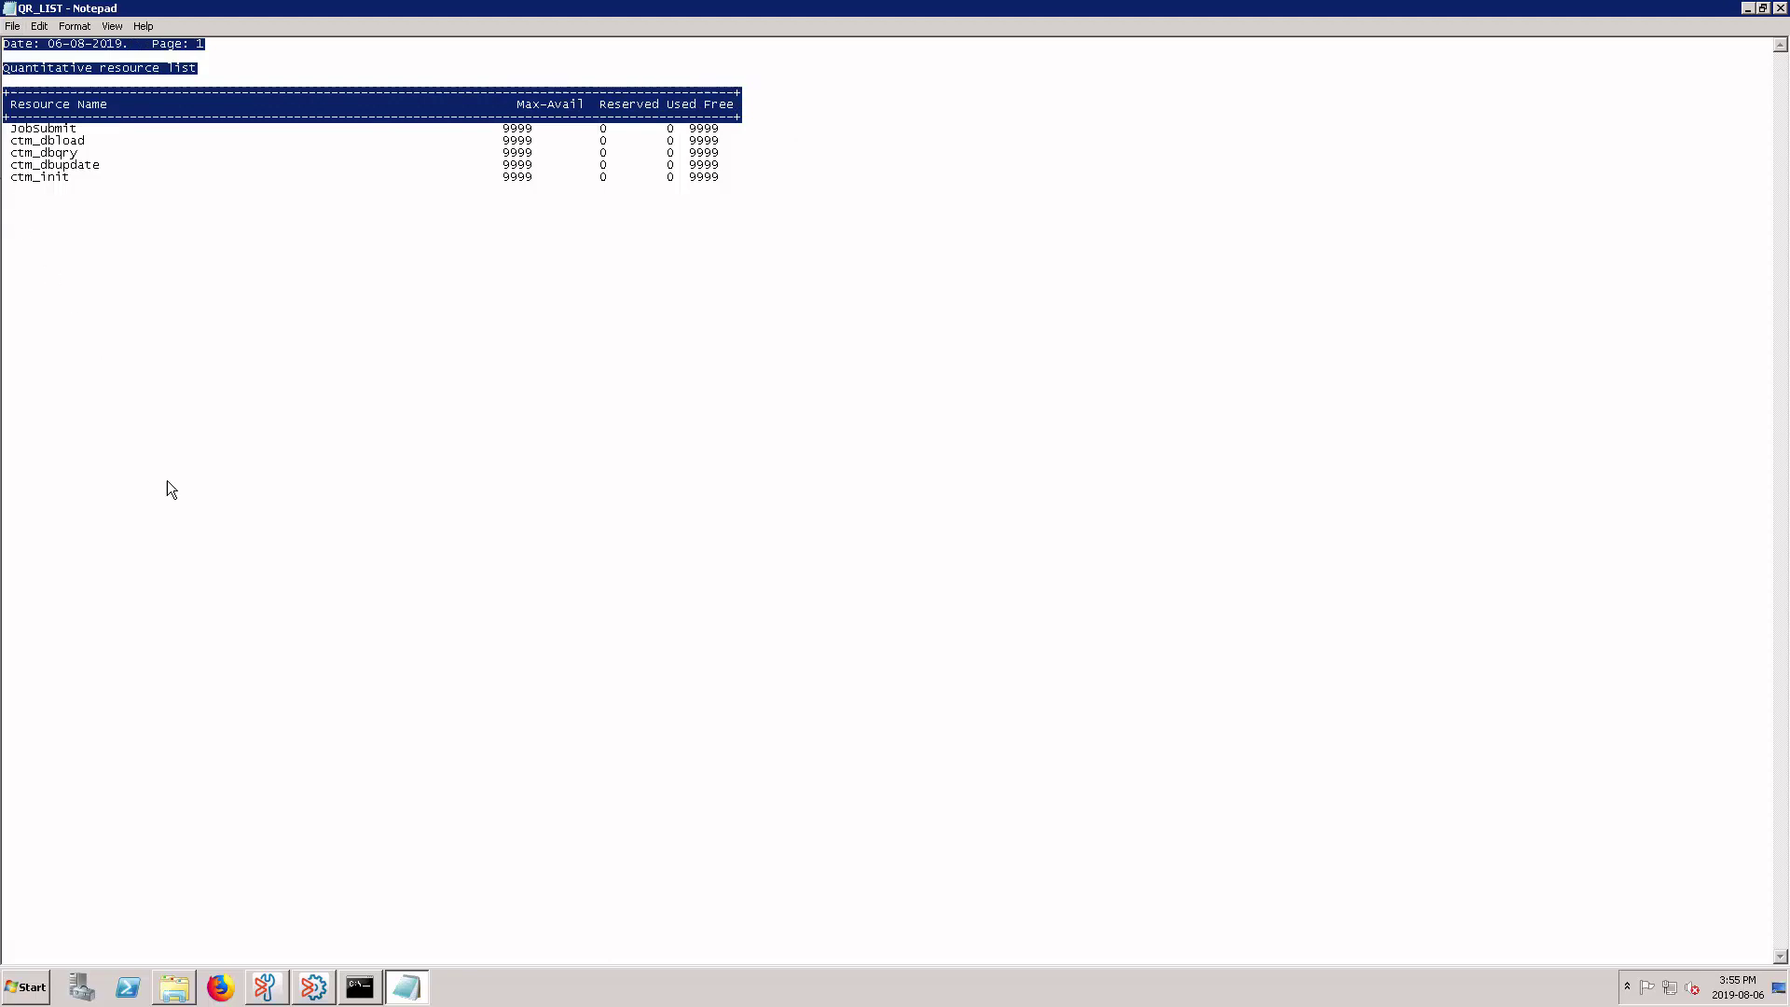
key("Delete")
key("Delete")
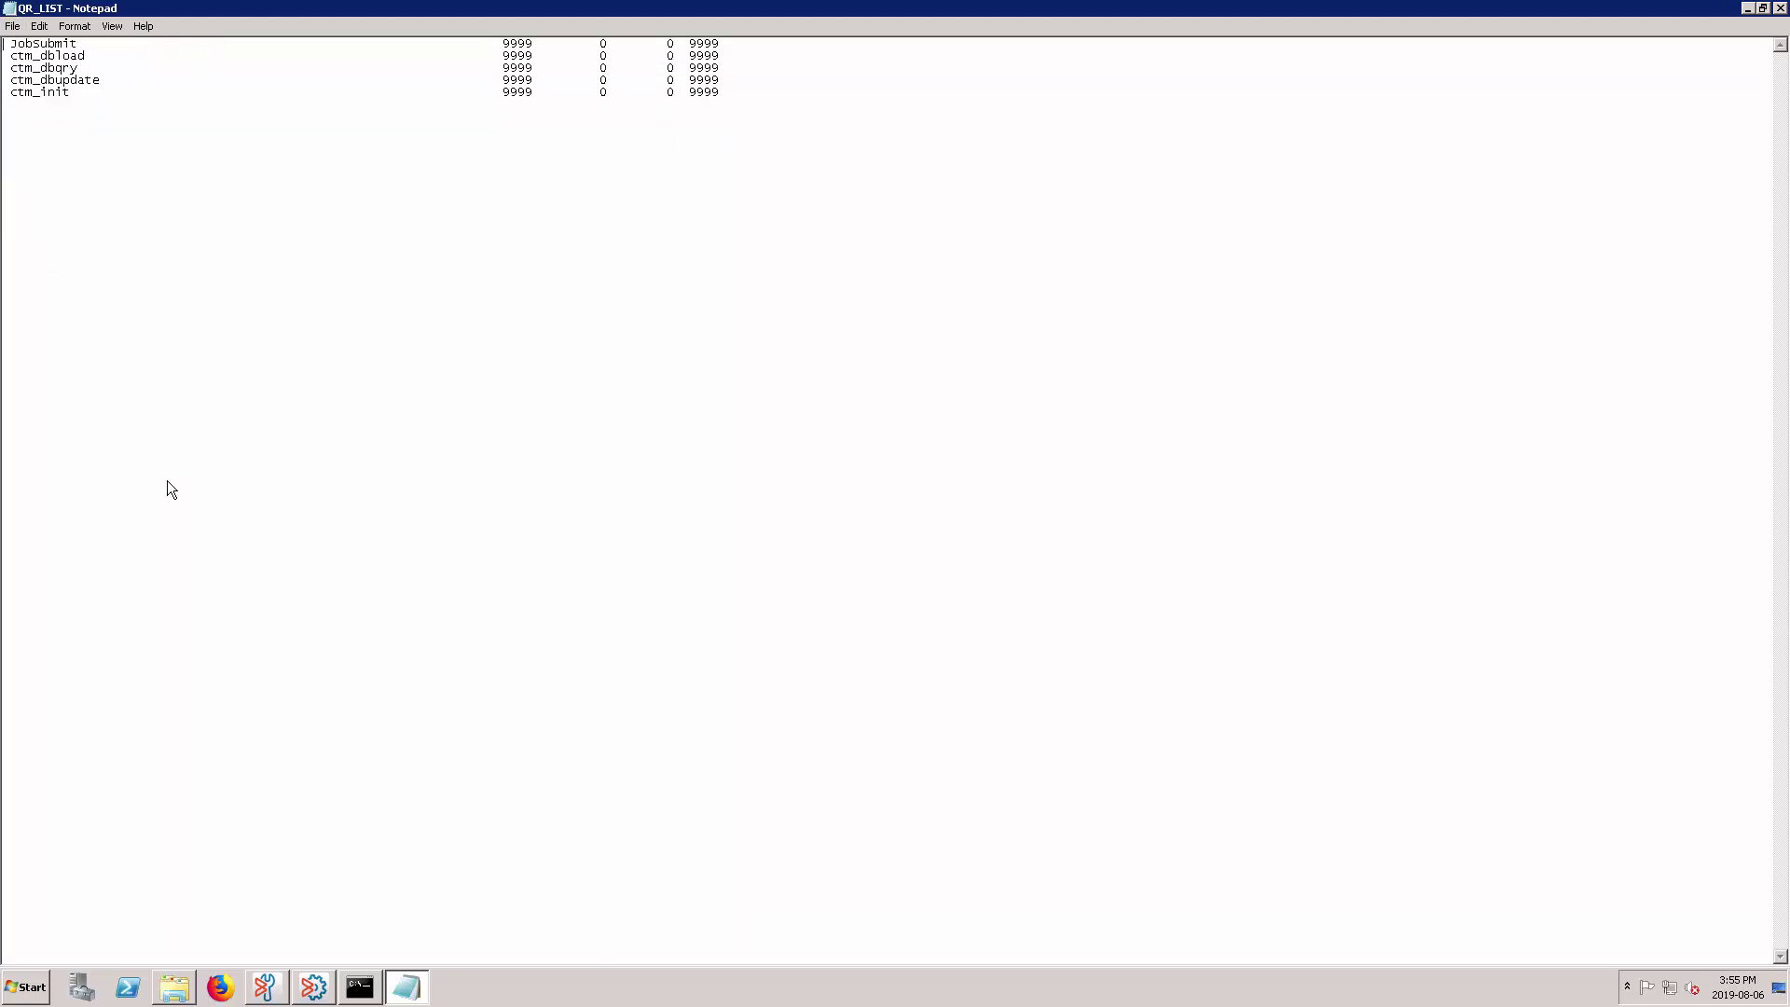
type("ADD ")
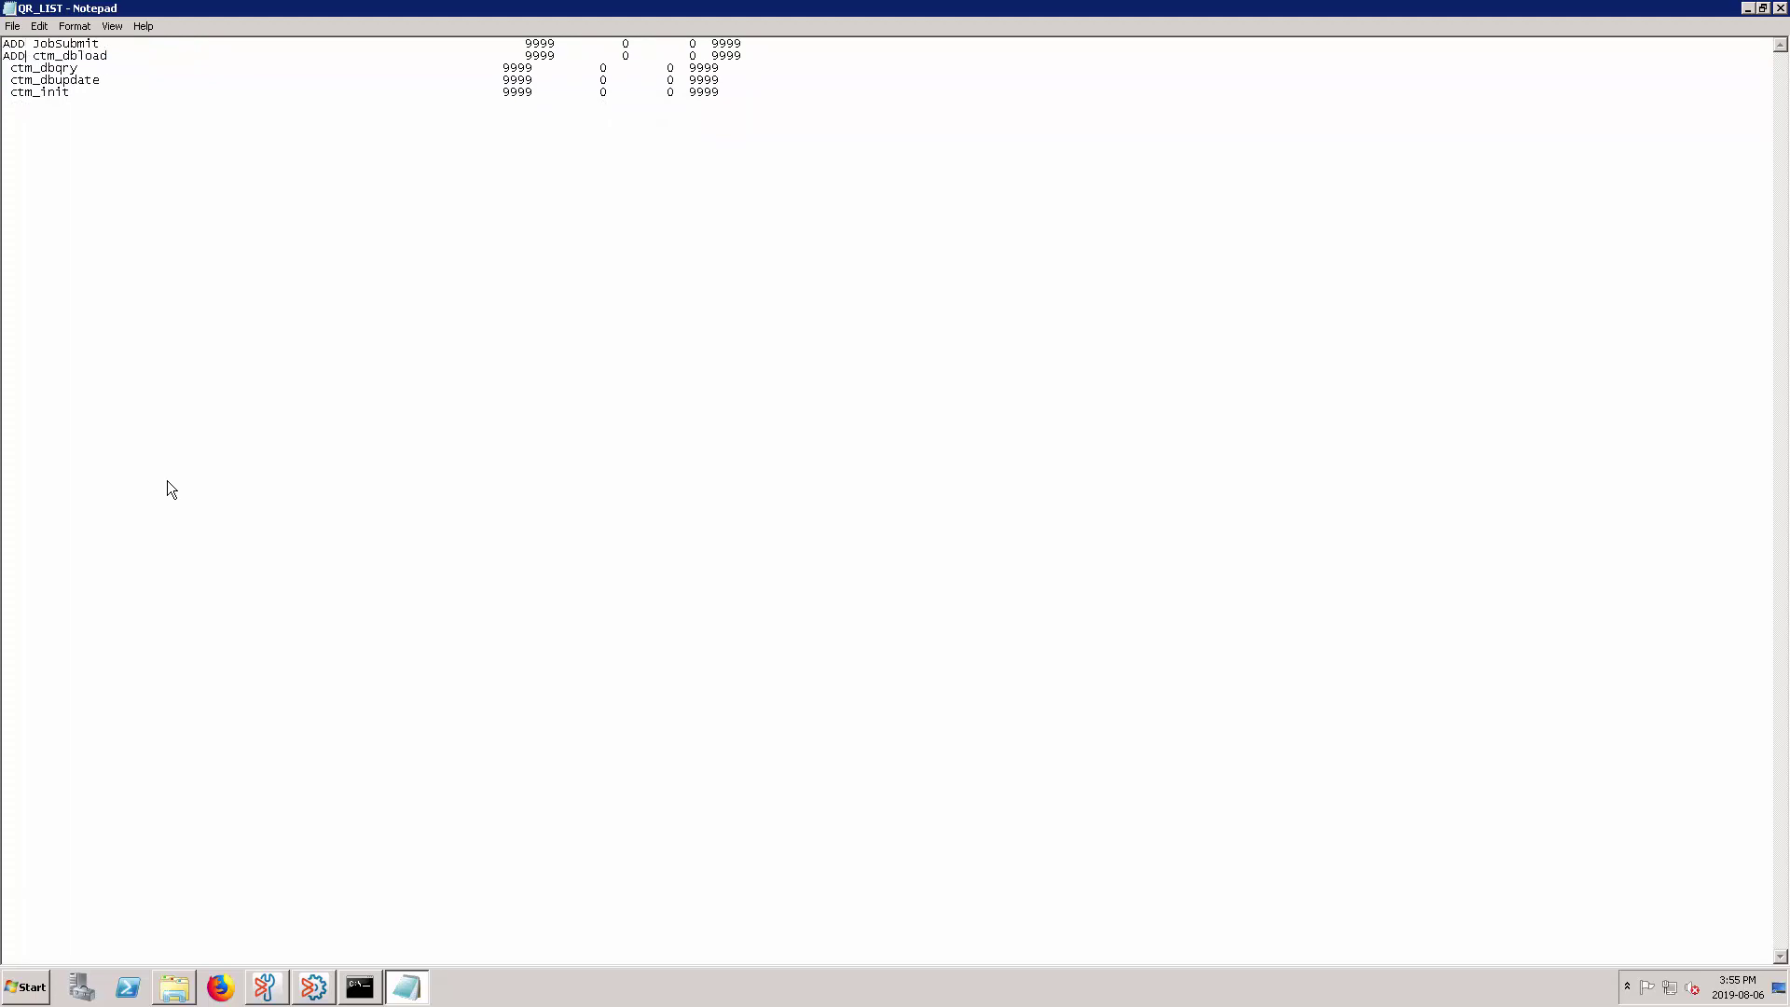
type("A")
type("DD ")
type("ADD")
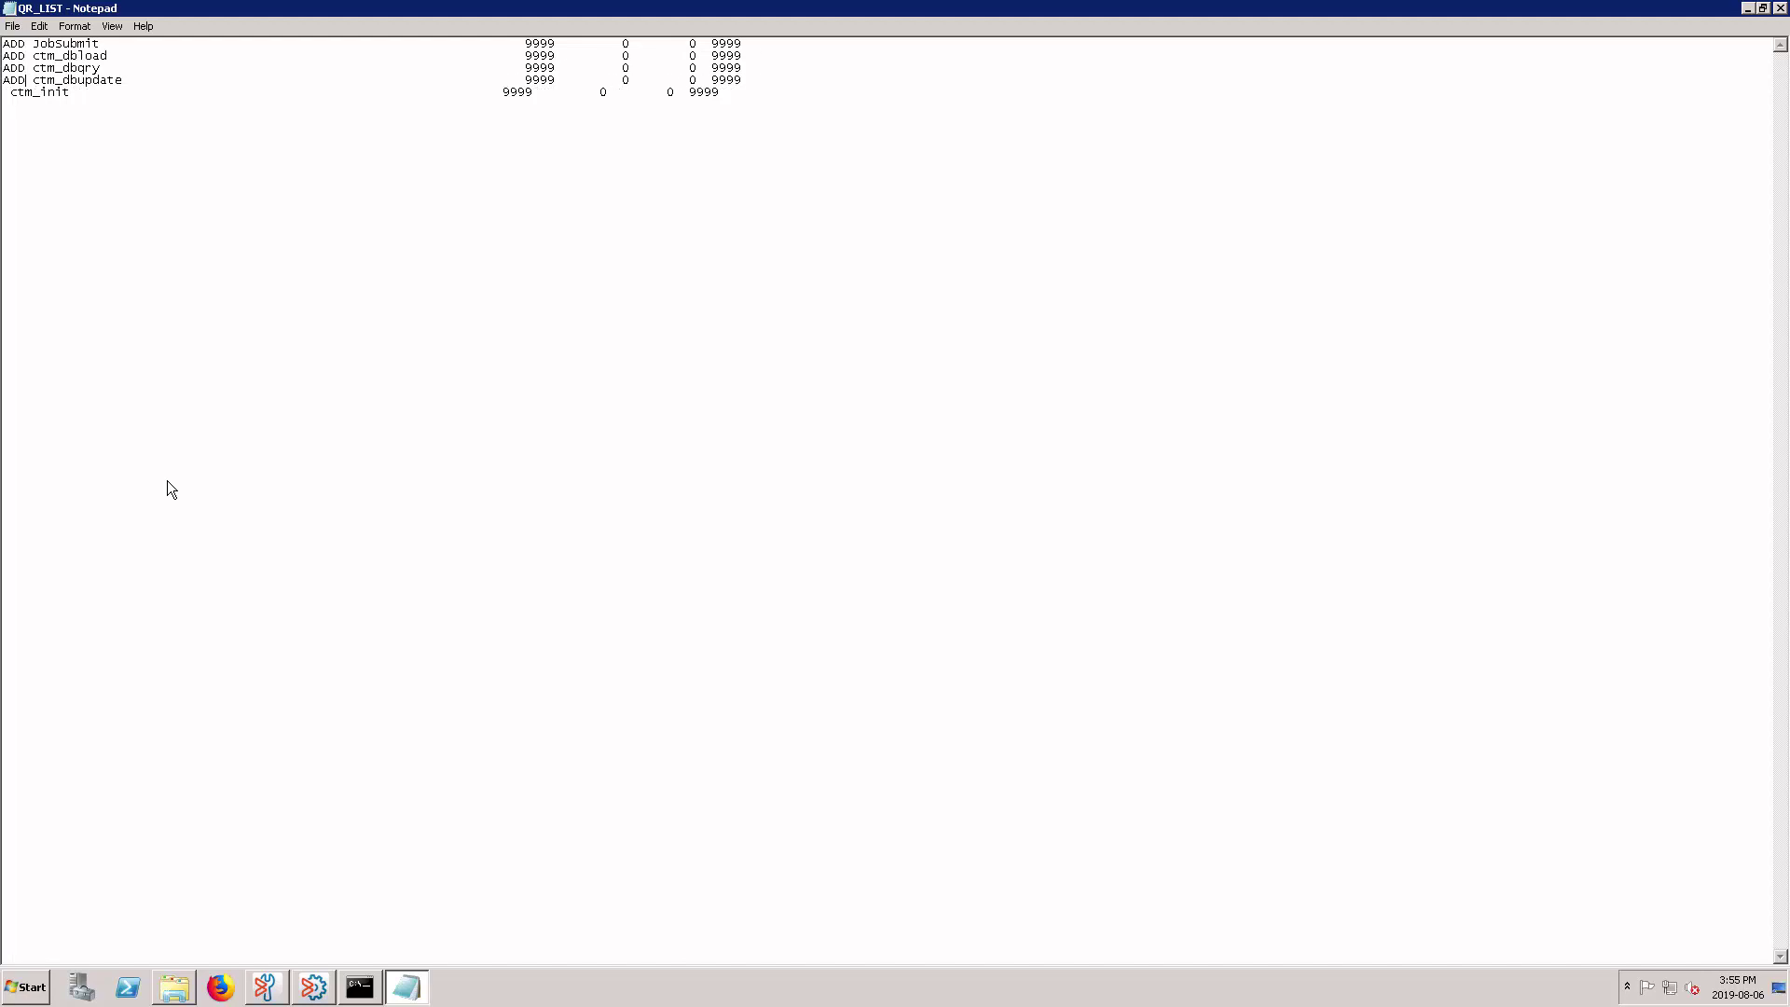
type("ADD")
Strip the trailing reserved, used and free columns from JobSubmit, ctm_dbload, ctm_dbqry, ctm_dbupdate and ctm_init.
left_click_drag(624, 42, 748, 43)
key("Delete")
left_click_drag(622, 55, 761, 55)
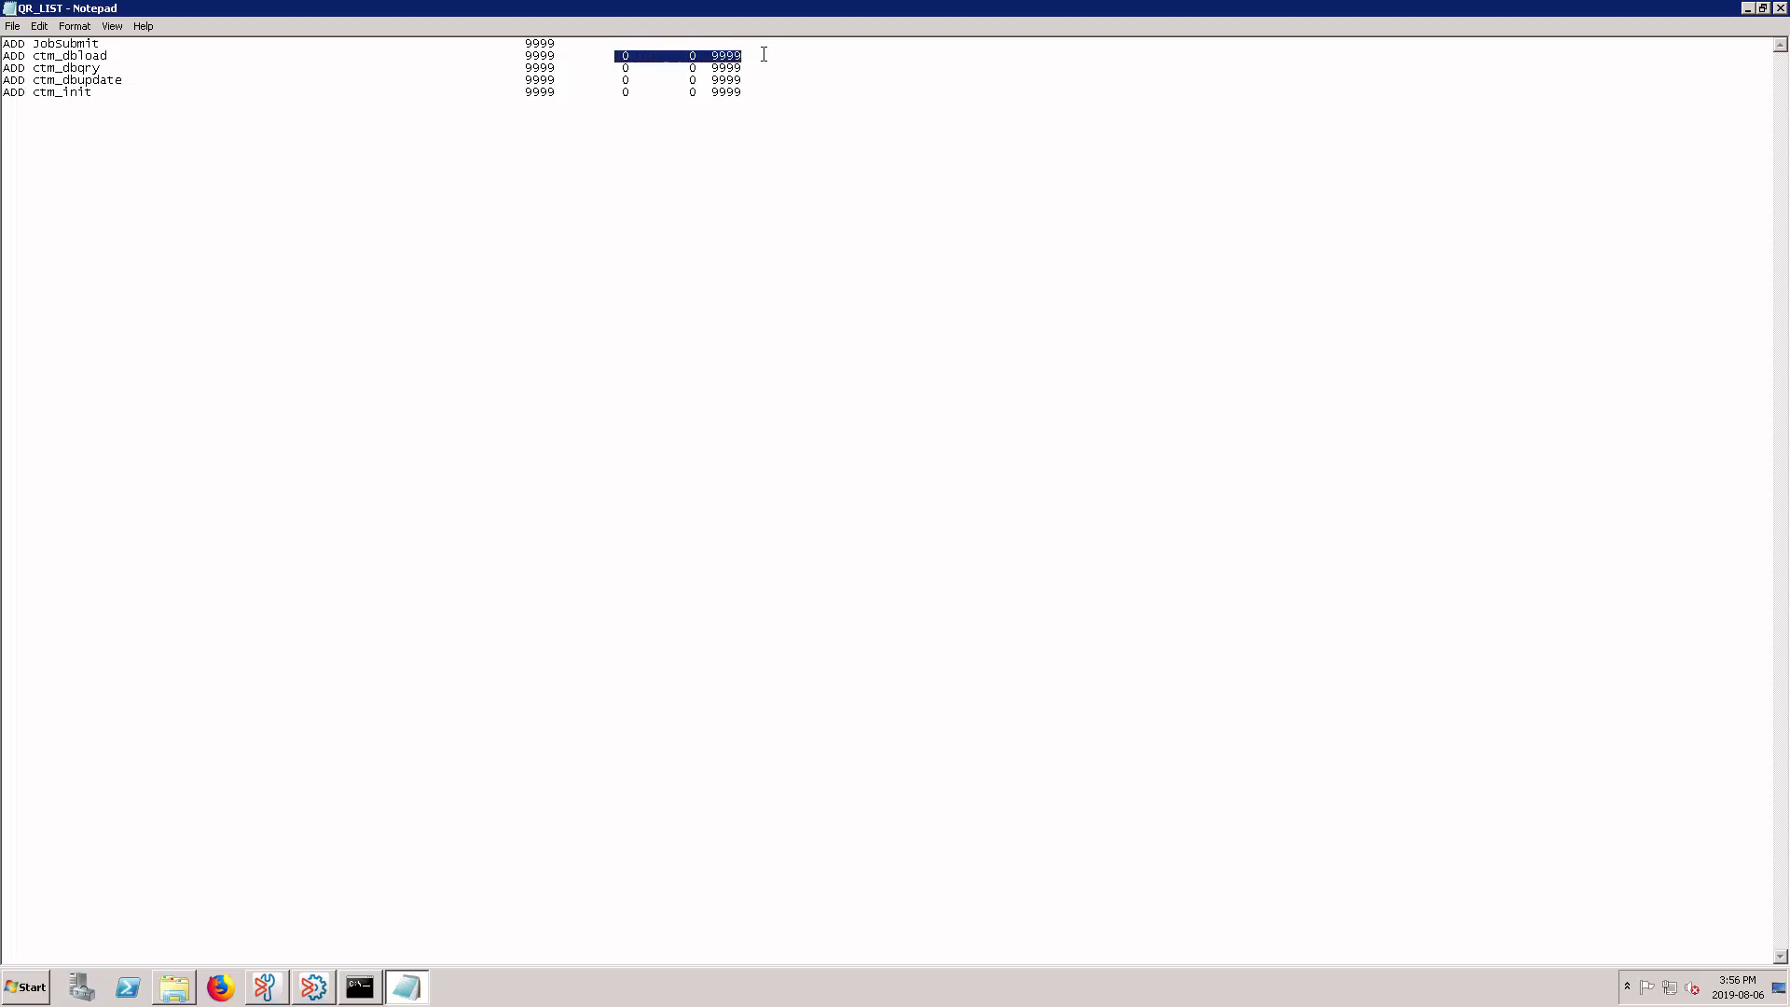
key("Delete")
left_click_drag(623, 67, 771, 65)
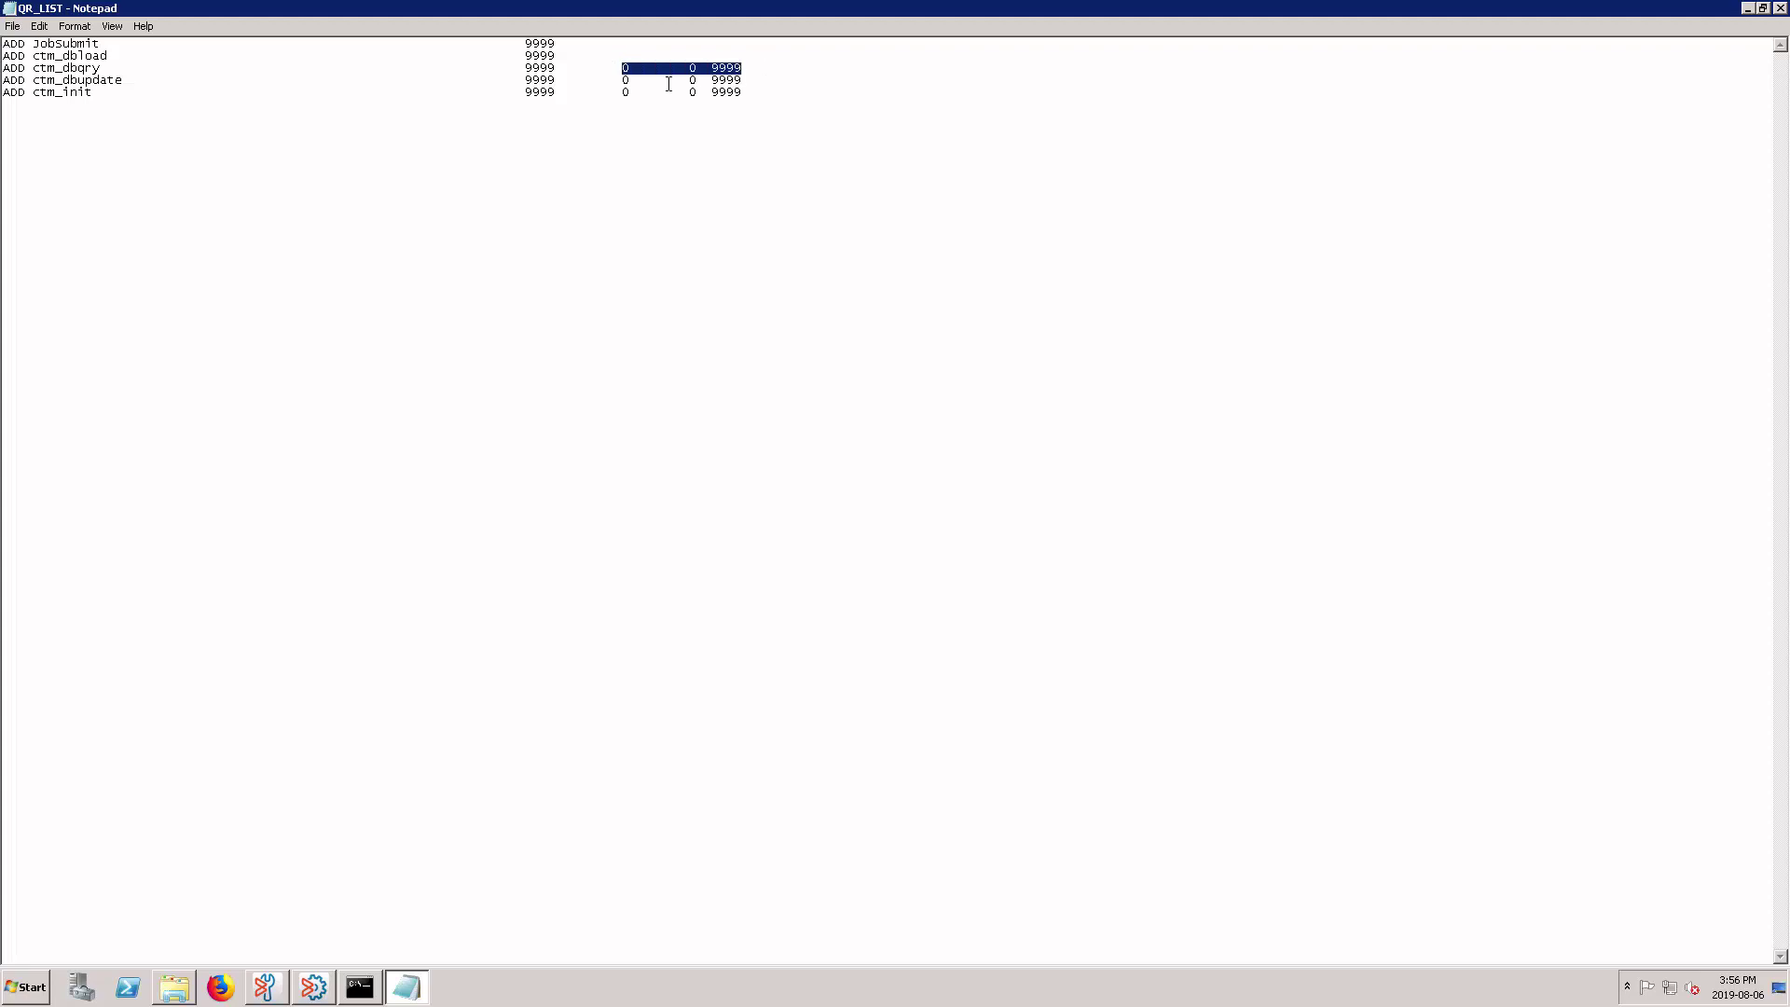
key("Delete")
left_click_drag(623, 79, 764, 79)
key("Delete")
left_click_drag(623, 88, 764, 94)
key("Delete")
Save the edited list under the new name QR_LIST_IMPORT in C:\output.
left_click(20, 30)
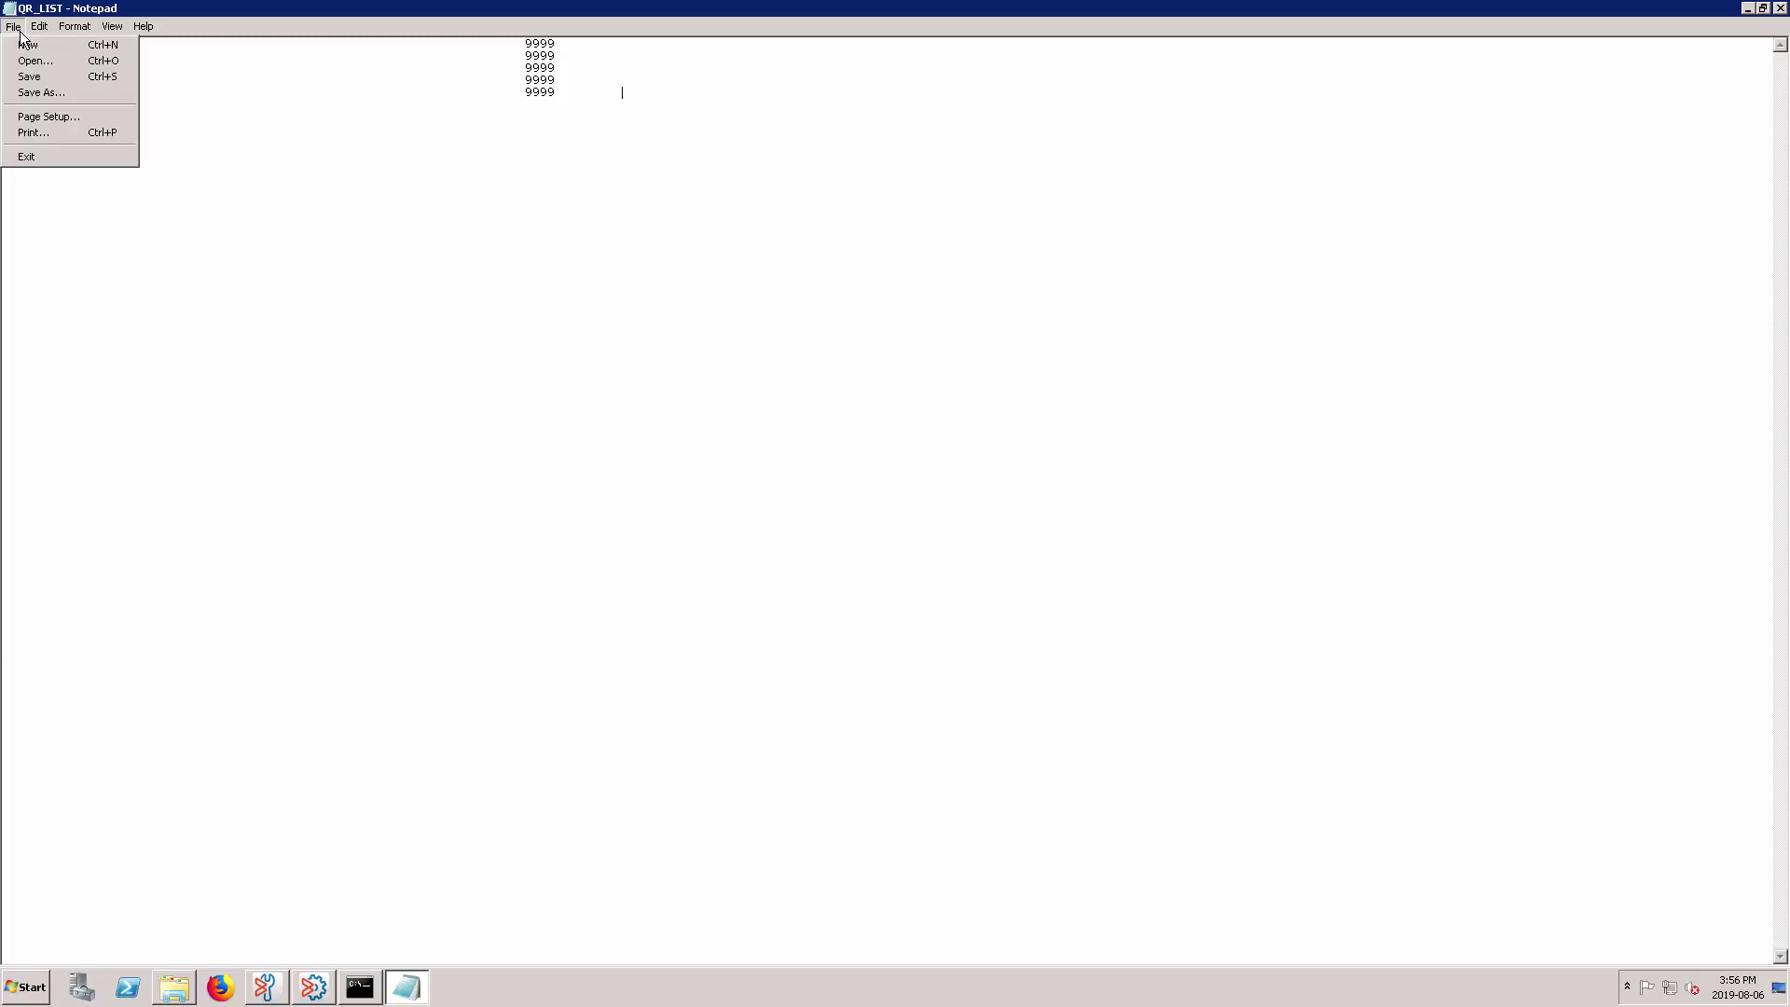
left_click(23, 94)
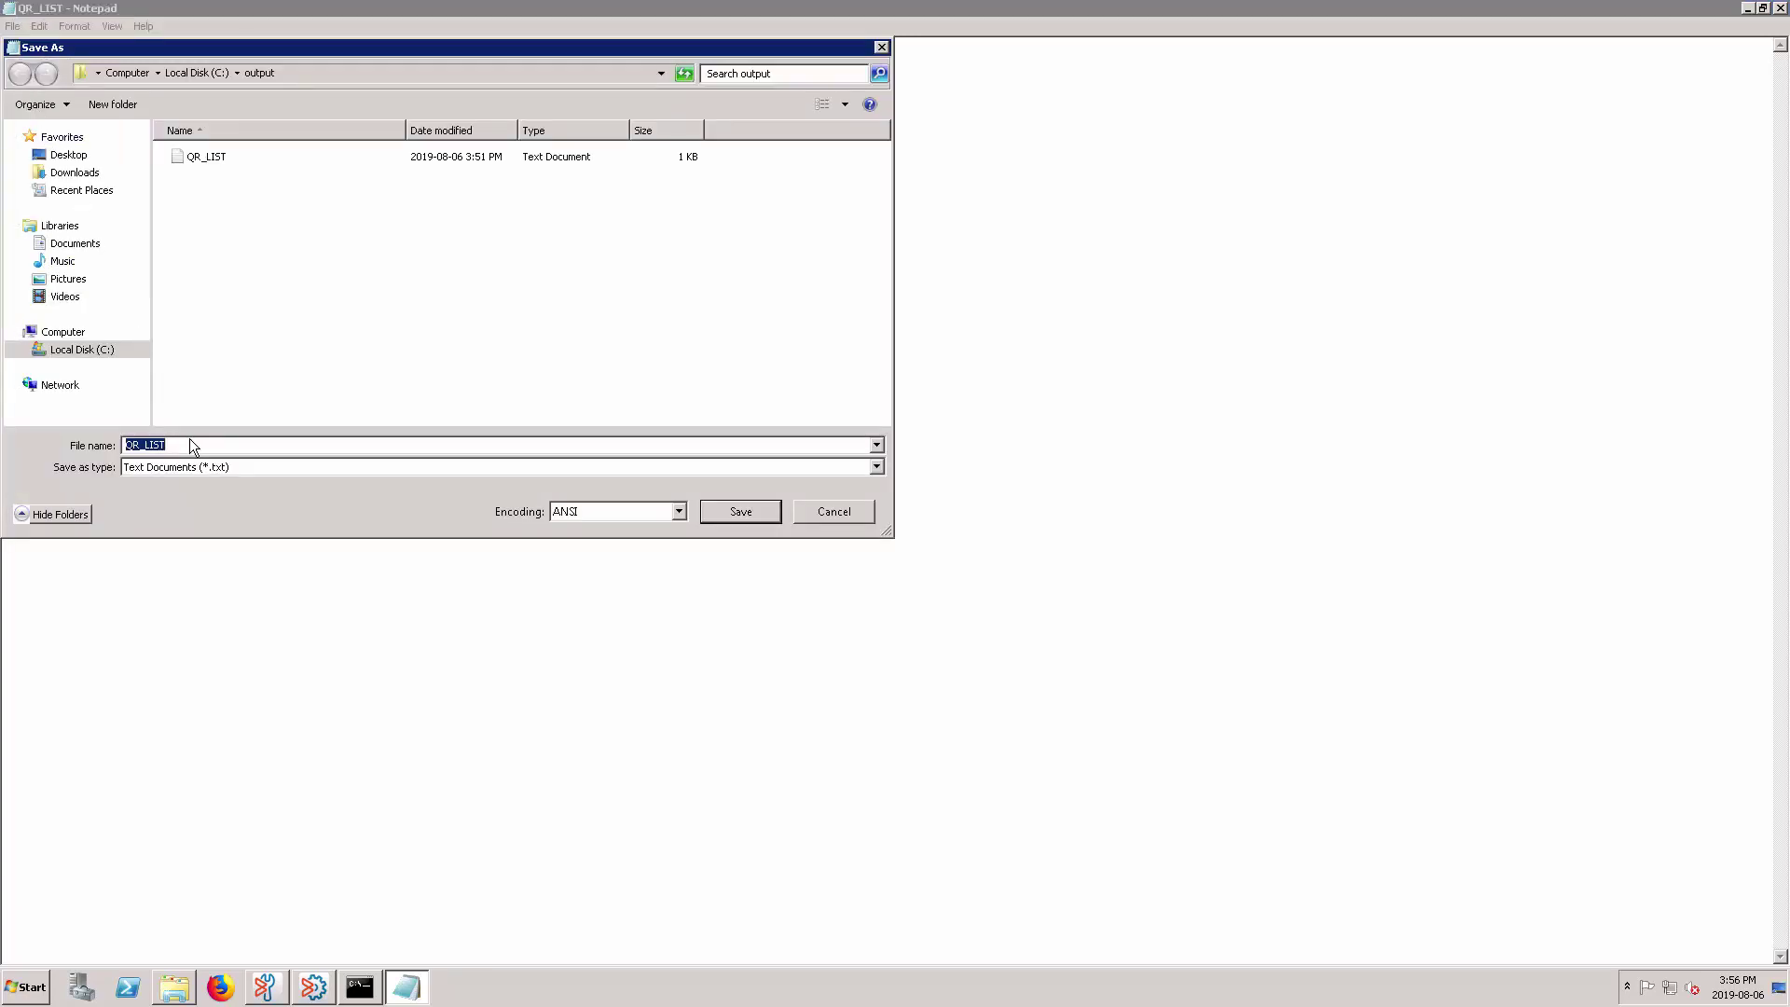
left_click(189, 443)
type("IMPORT")
left_click(740, 515)
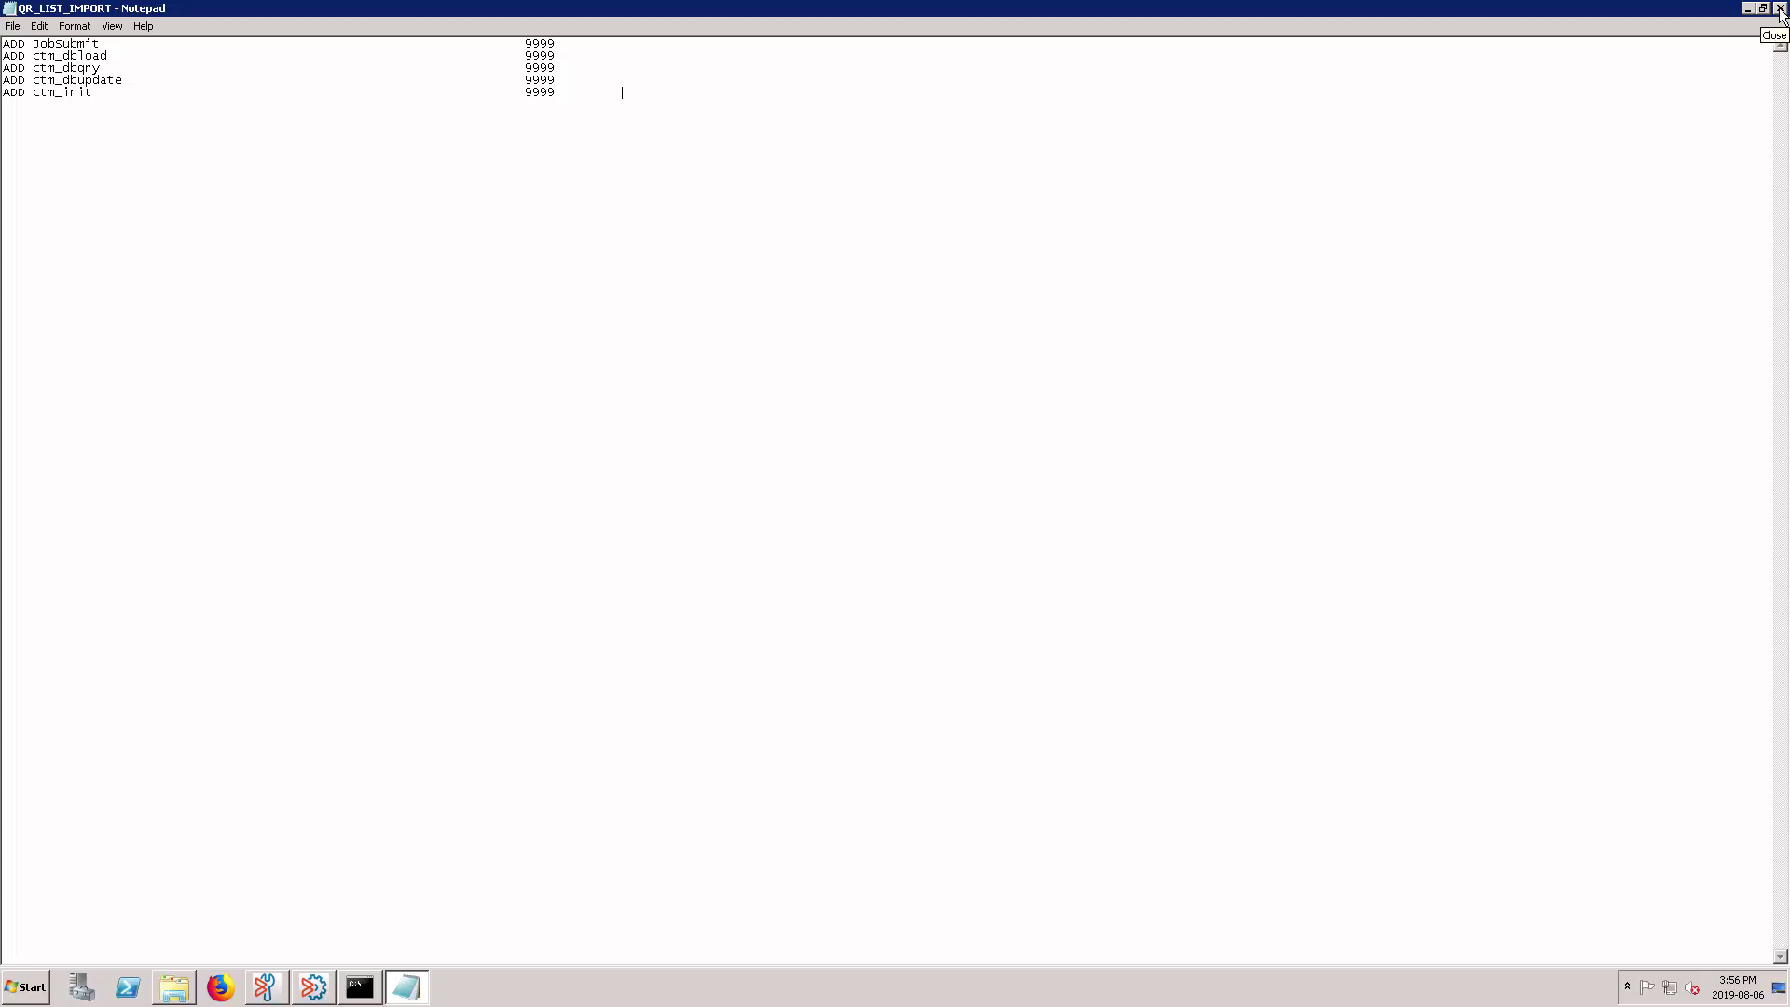
Close Notepad and bring Control-M's Quantitative Resources list to the front.
left_click(1780, 11)
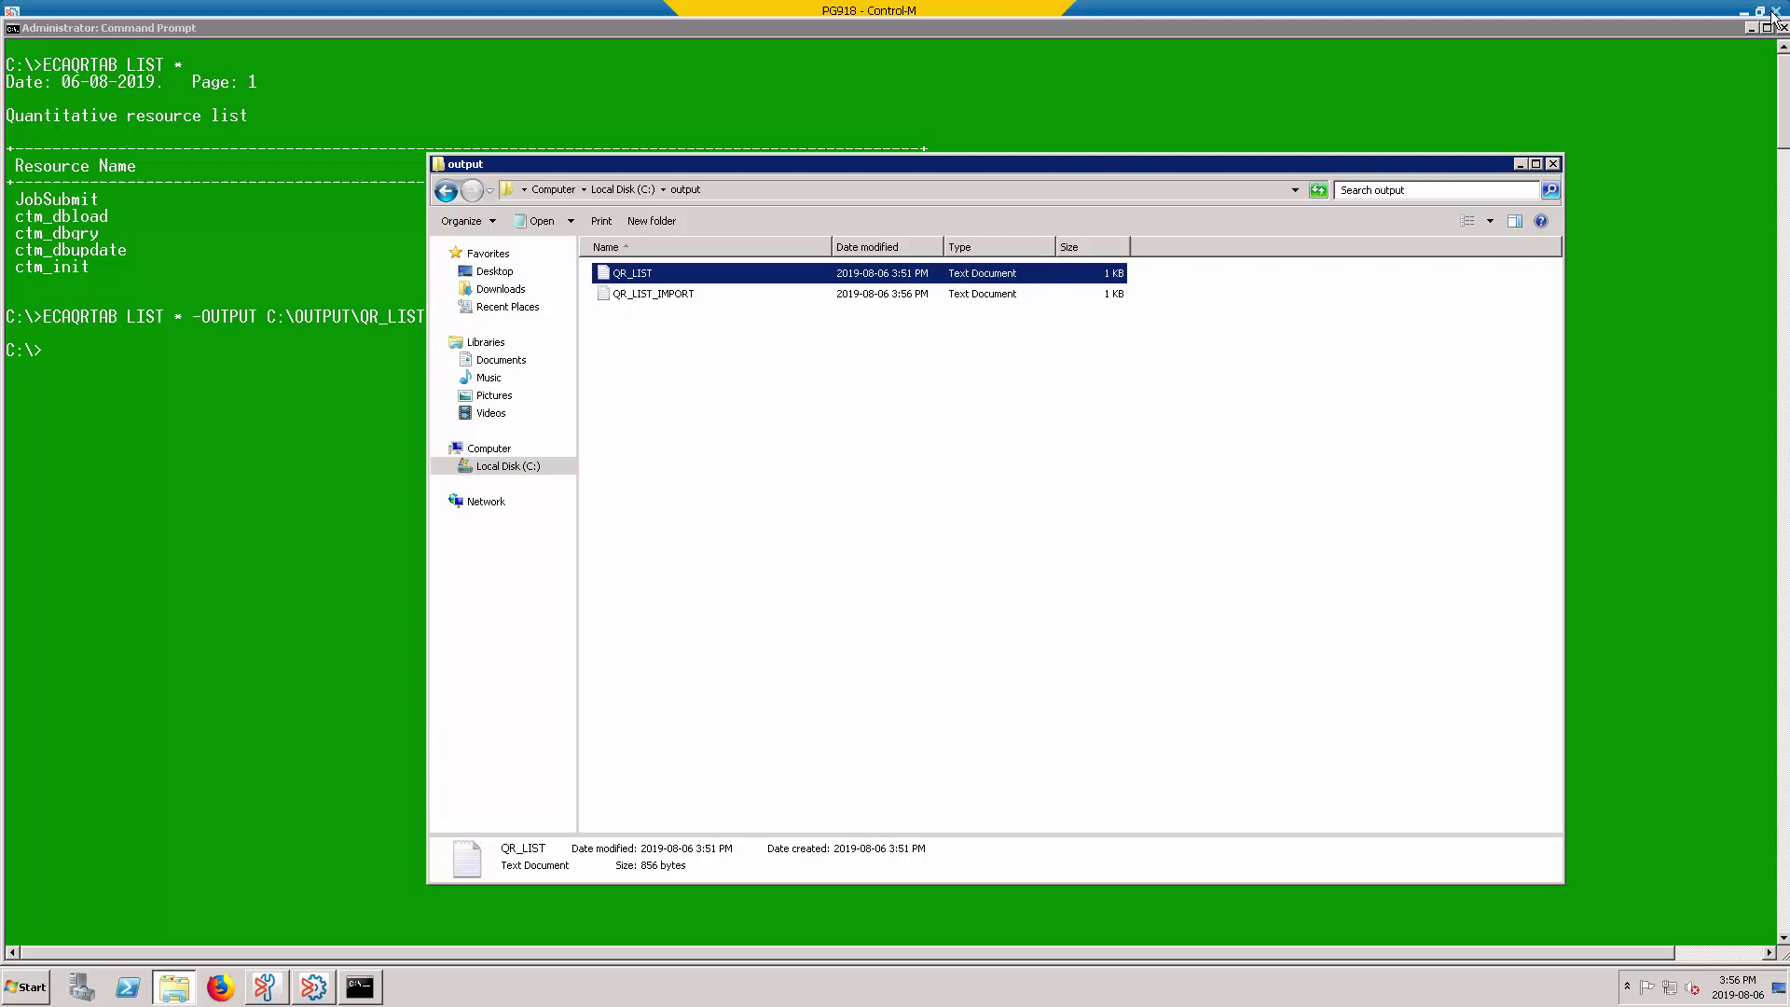
left_click(310, 987)
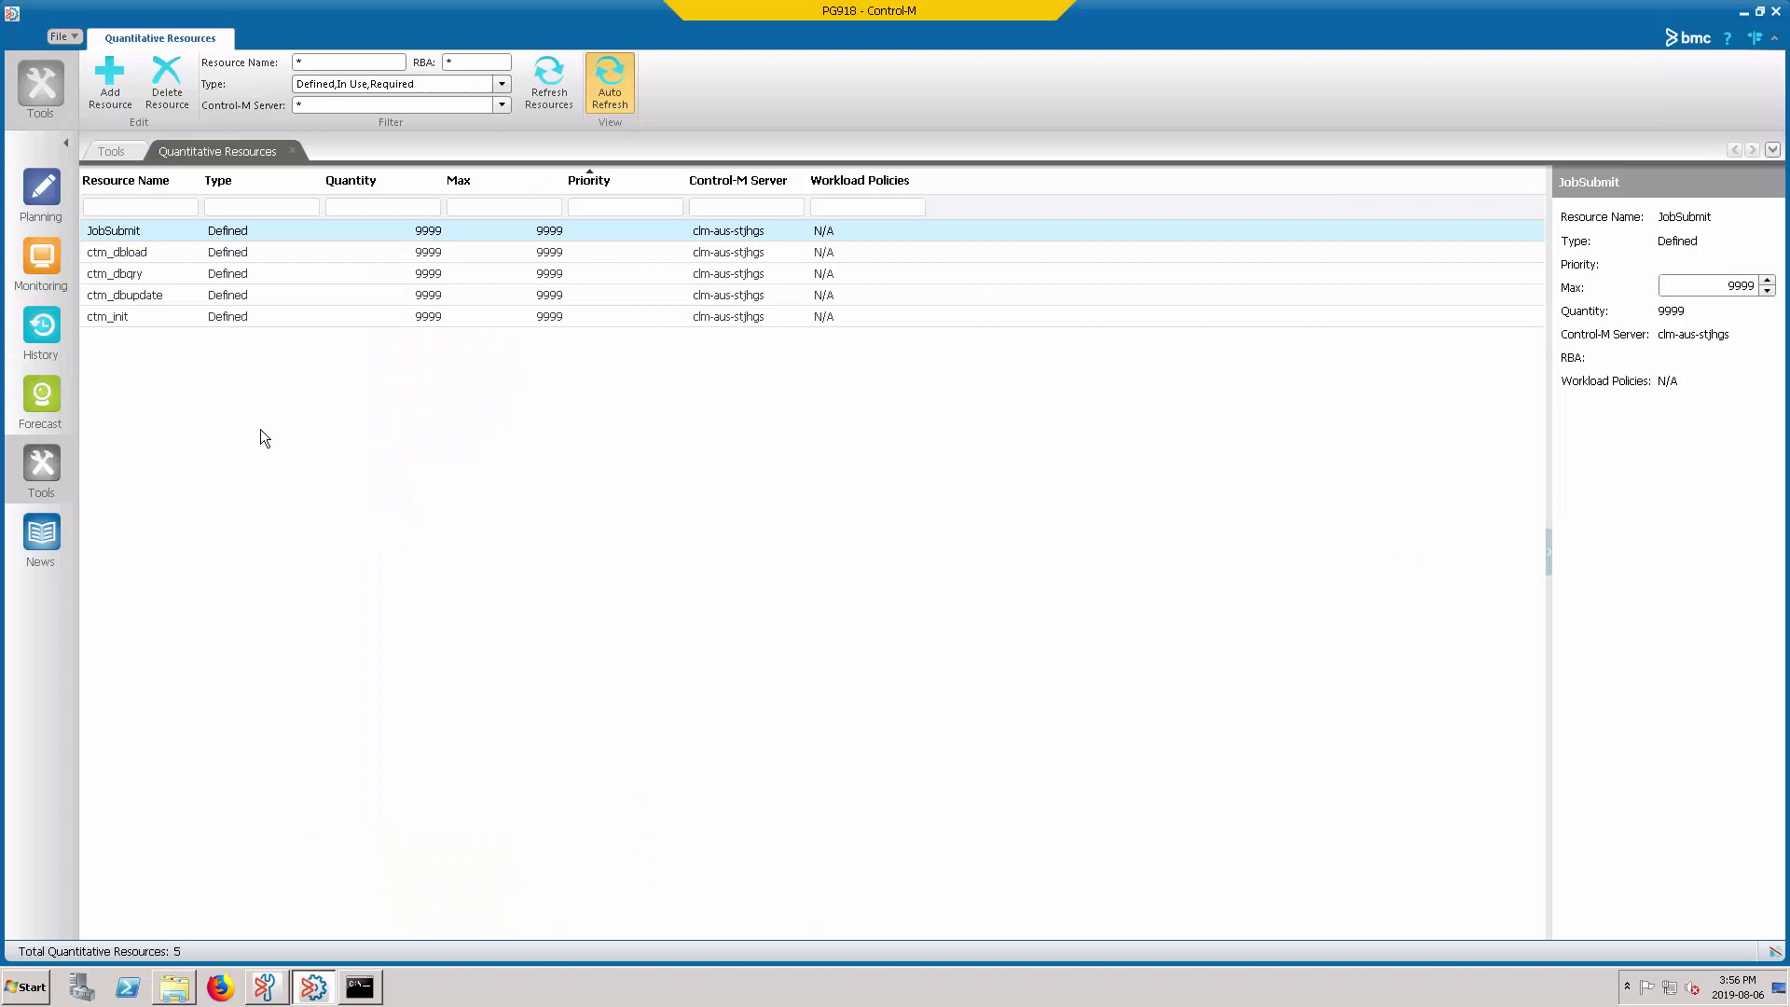
Select all five quantitative resources in Control-M and delete them, confirming with Yes.
left_click(340, 312, "shift")
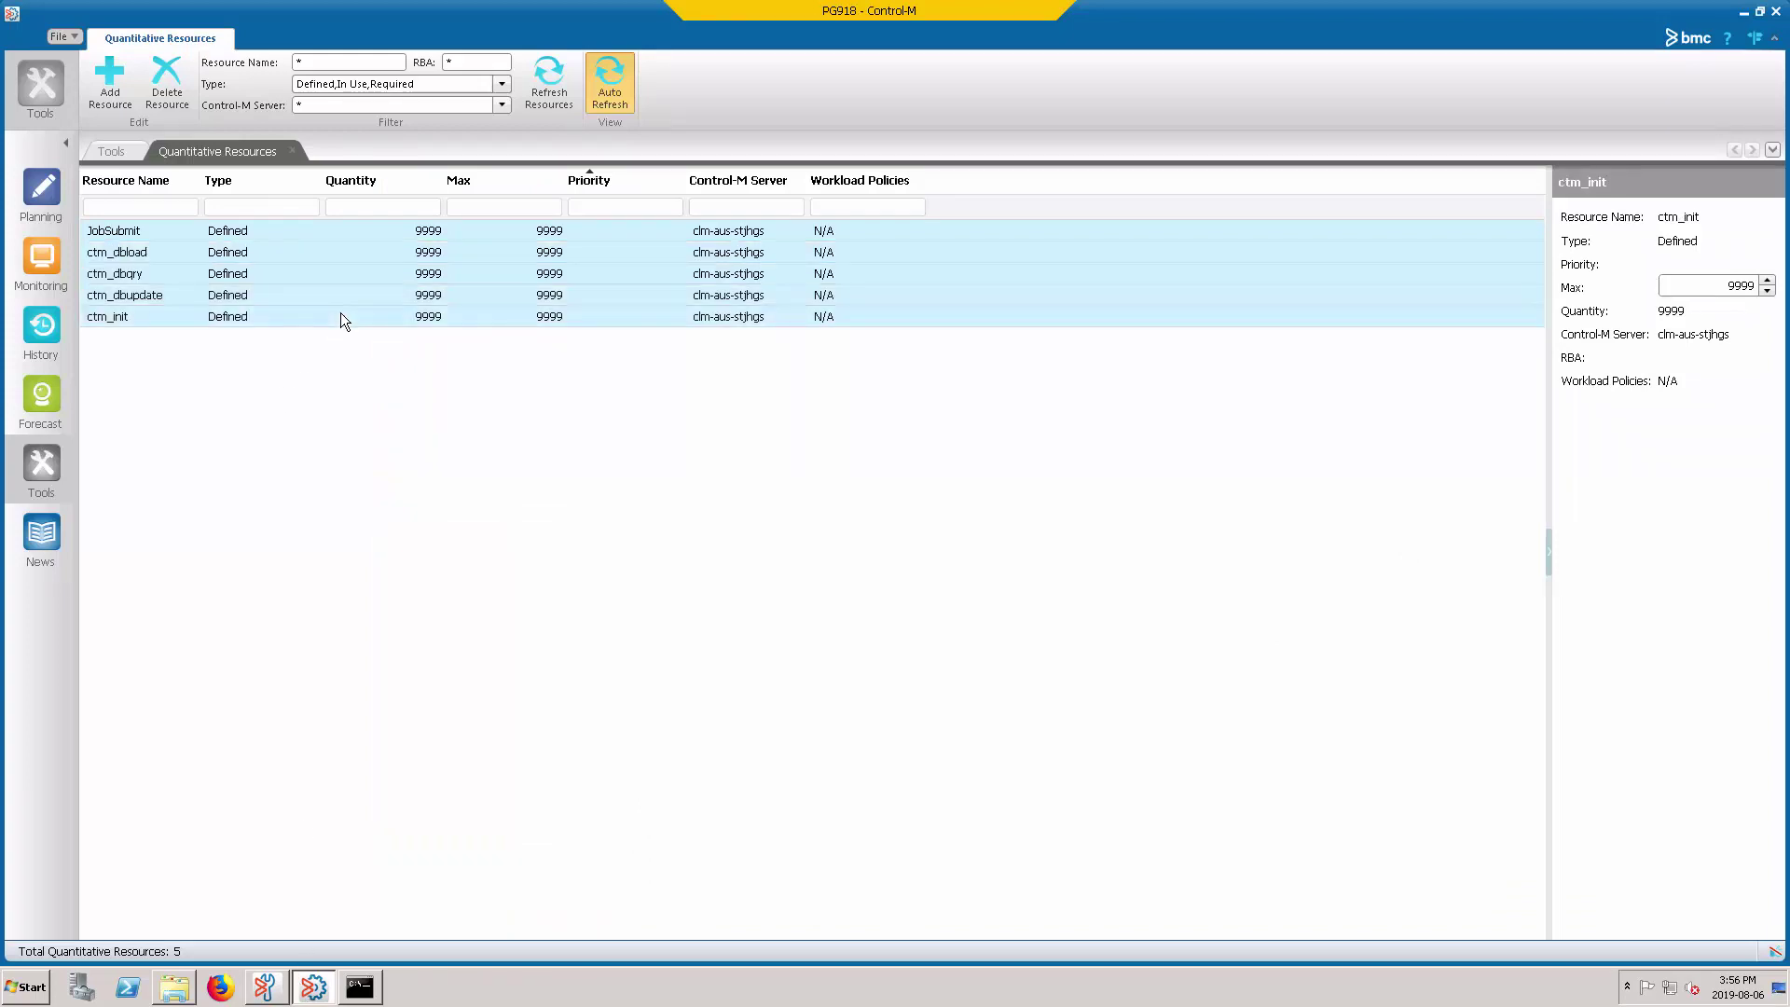
left_click(166, 84)
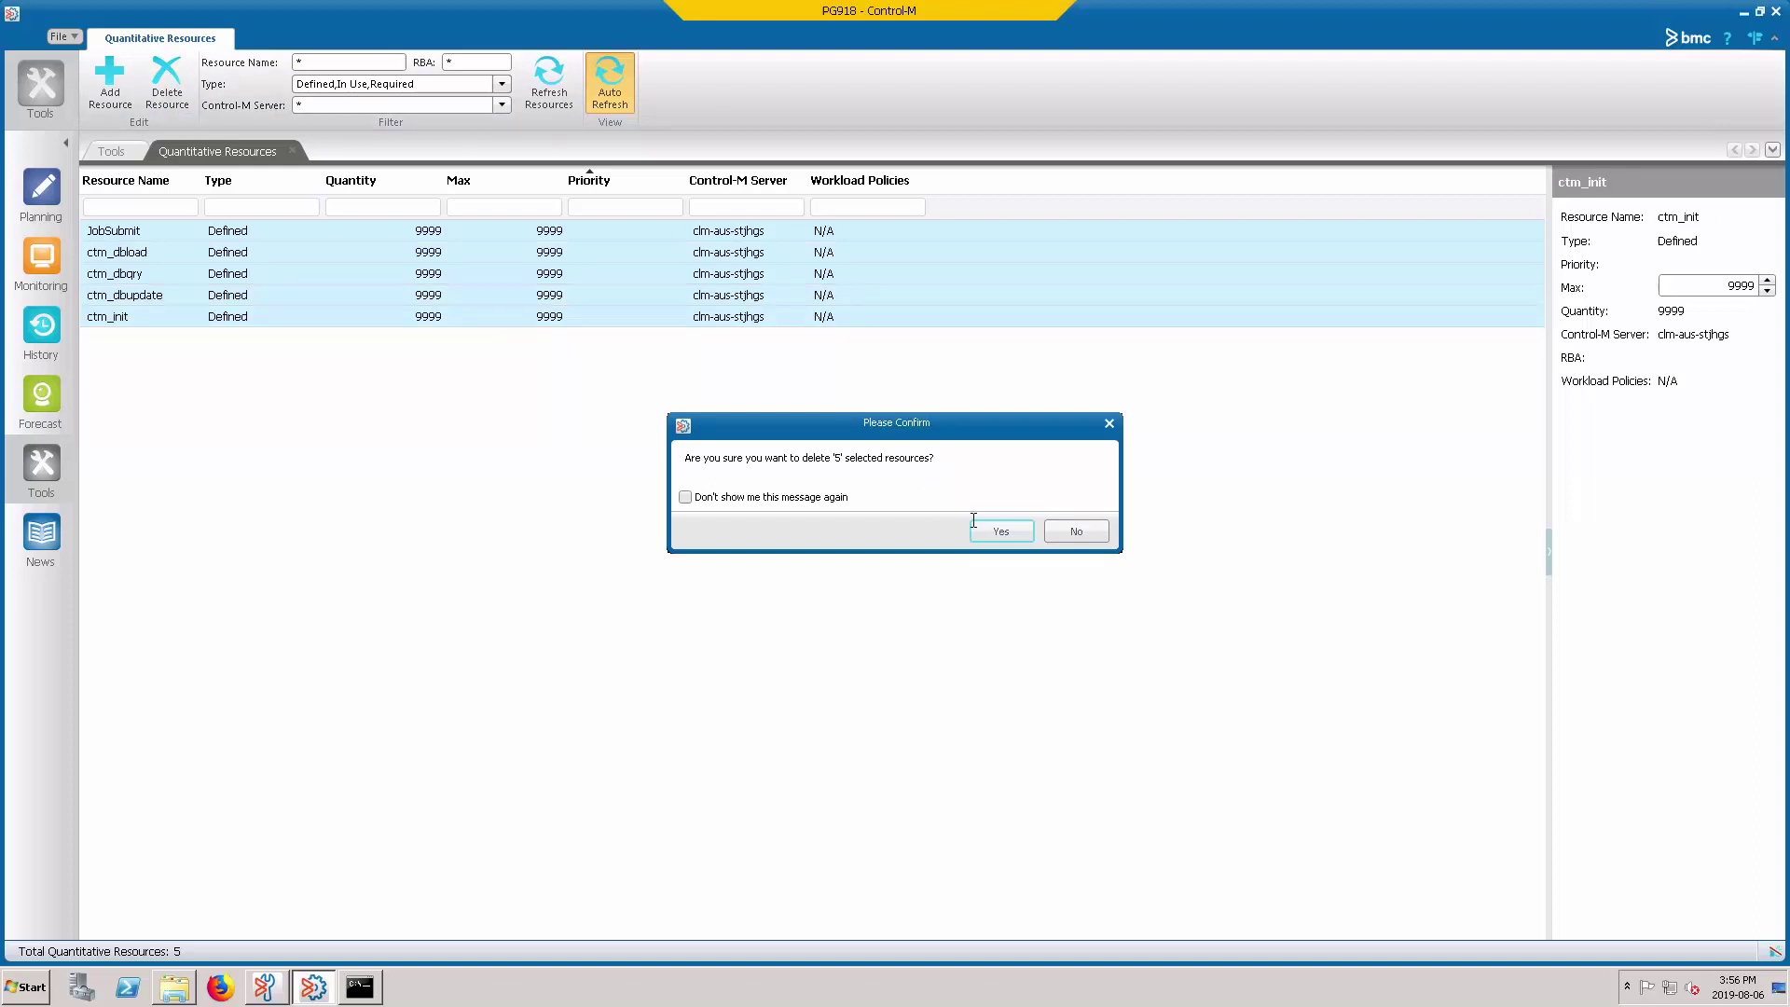
left_click(1005, 532)
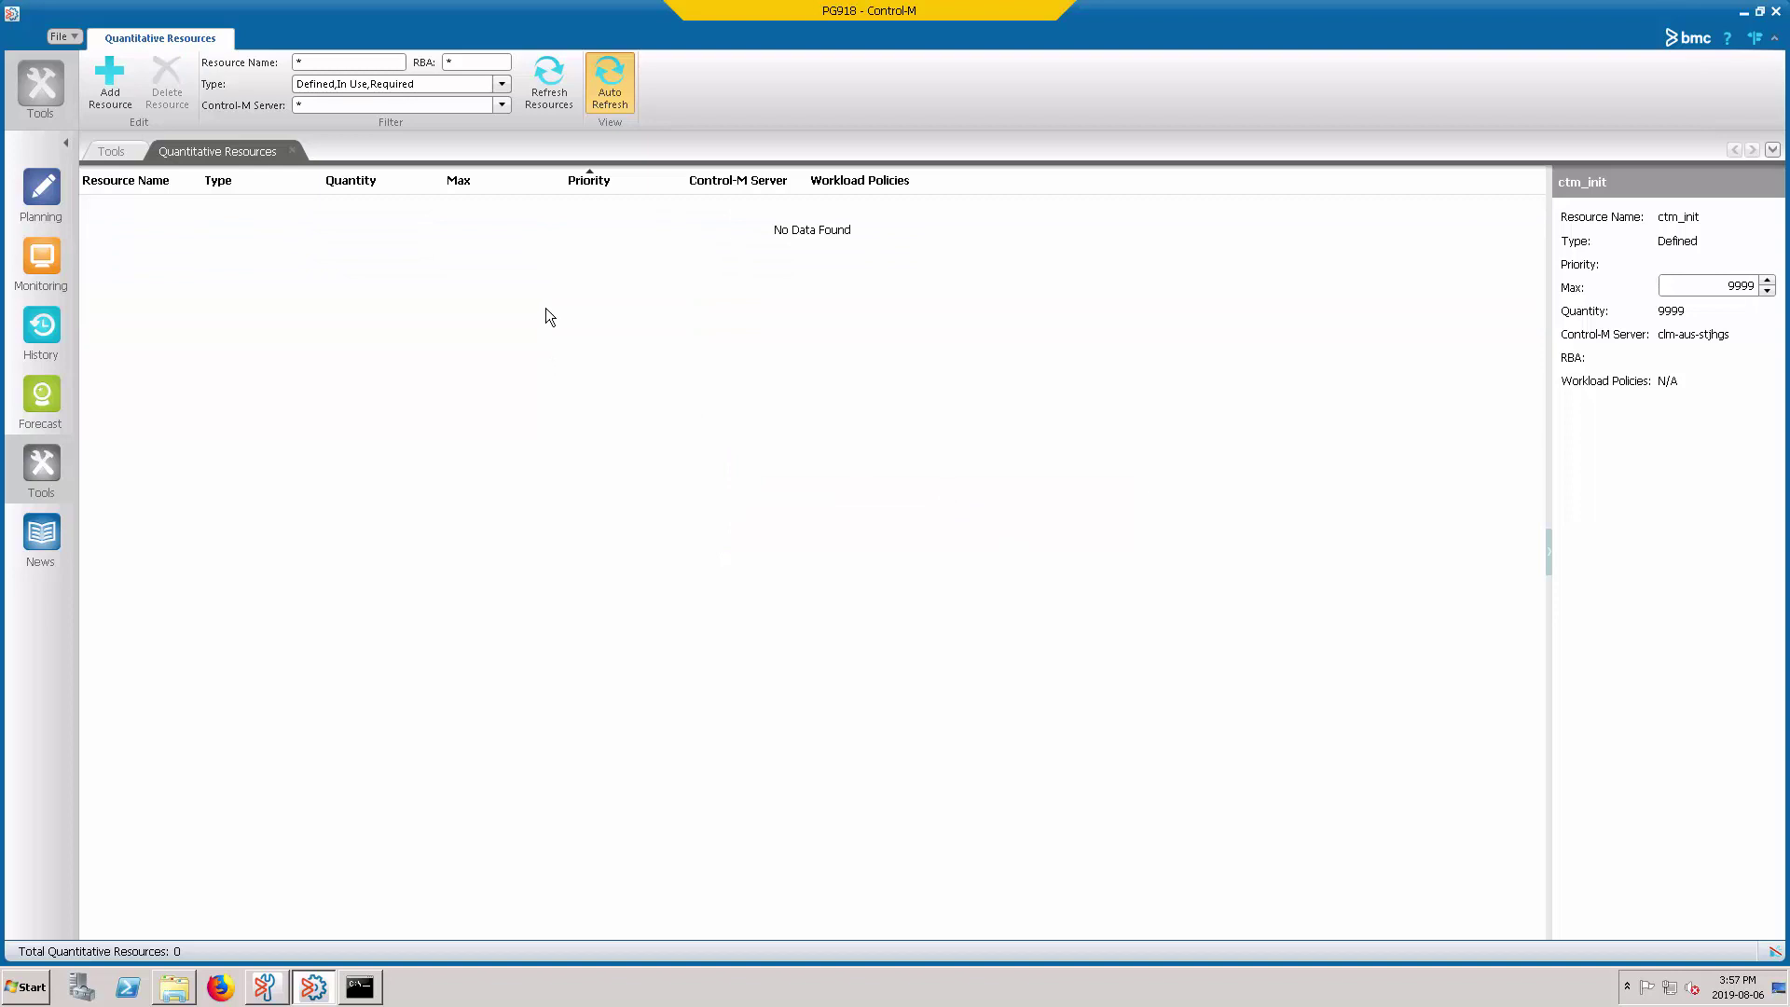
Back in Command Prompt, run ECAQRTAB -INPUT_FILE C:\OUTPUT\QR_LIST_IMPORT.TXT.
key("alt+Tab")
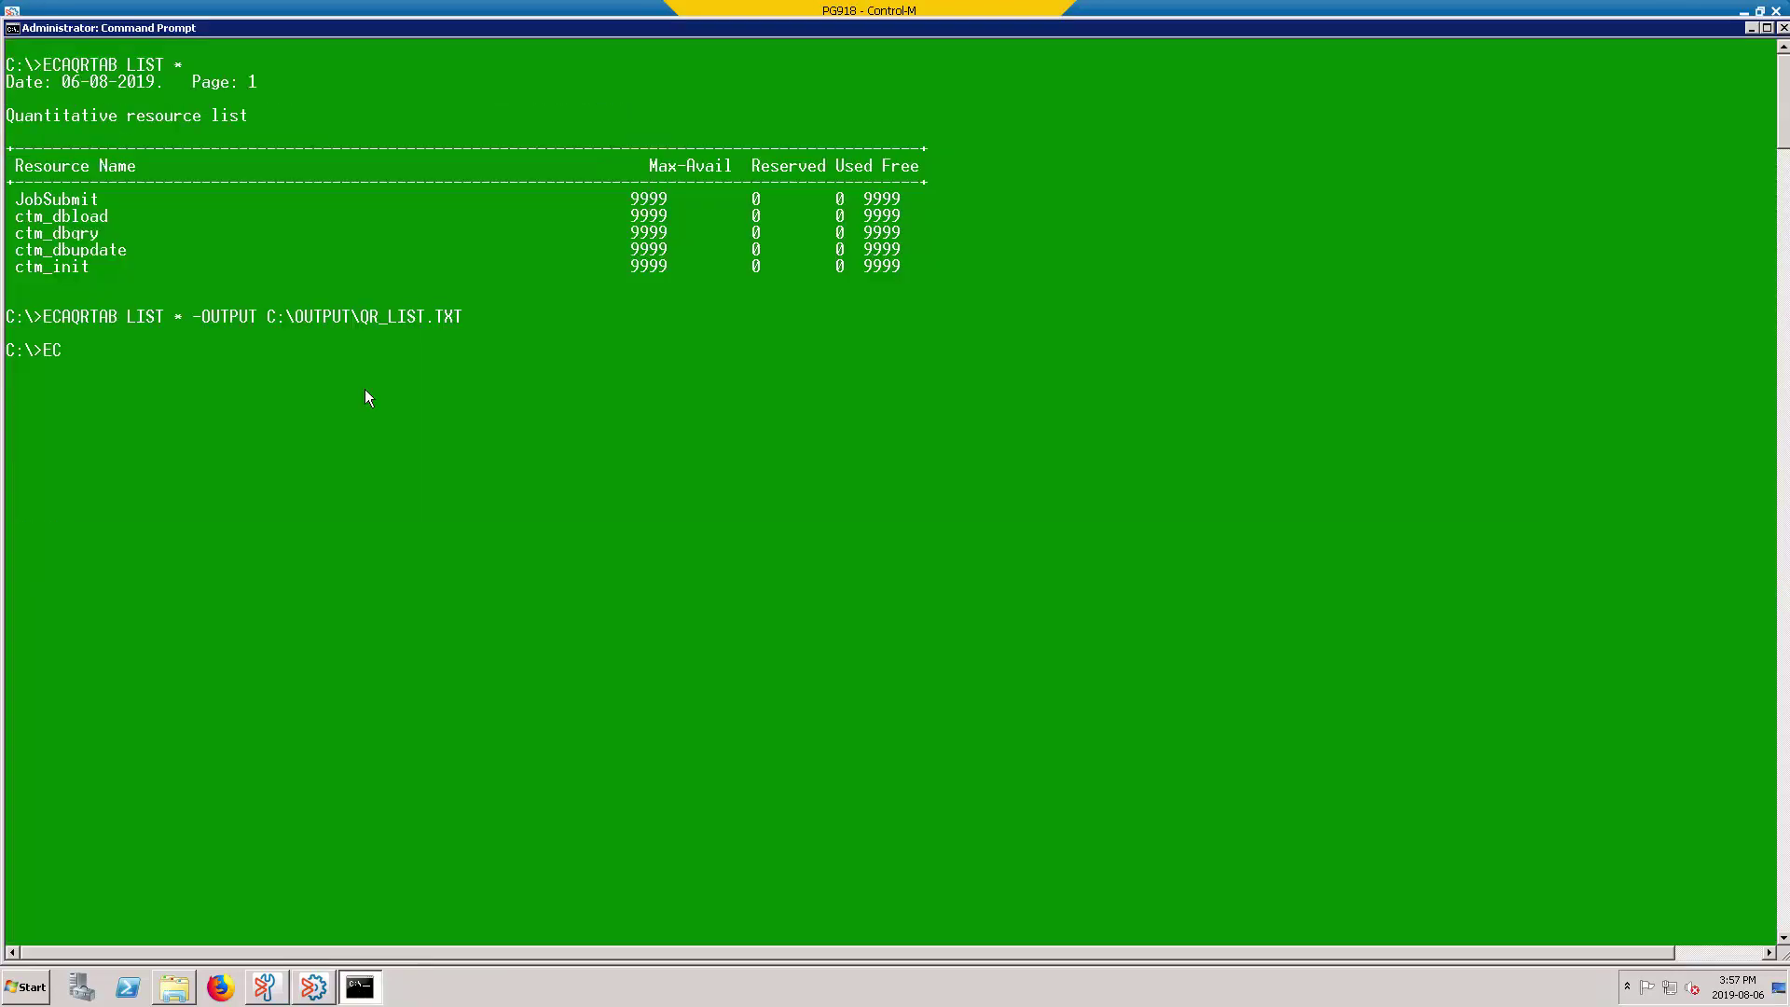
type("AQRTAB -INPUT")
type("_FILE C:\\OUTPUT\\QR_LIST")
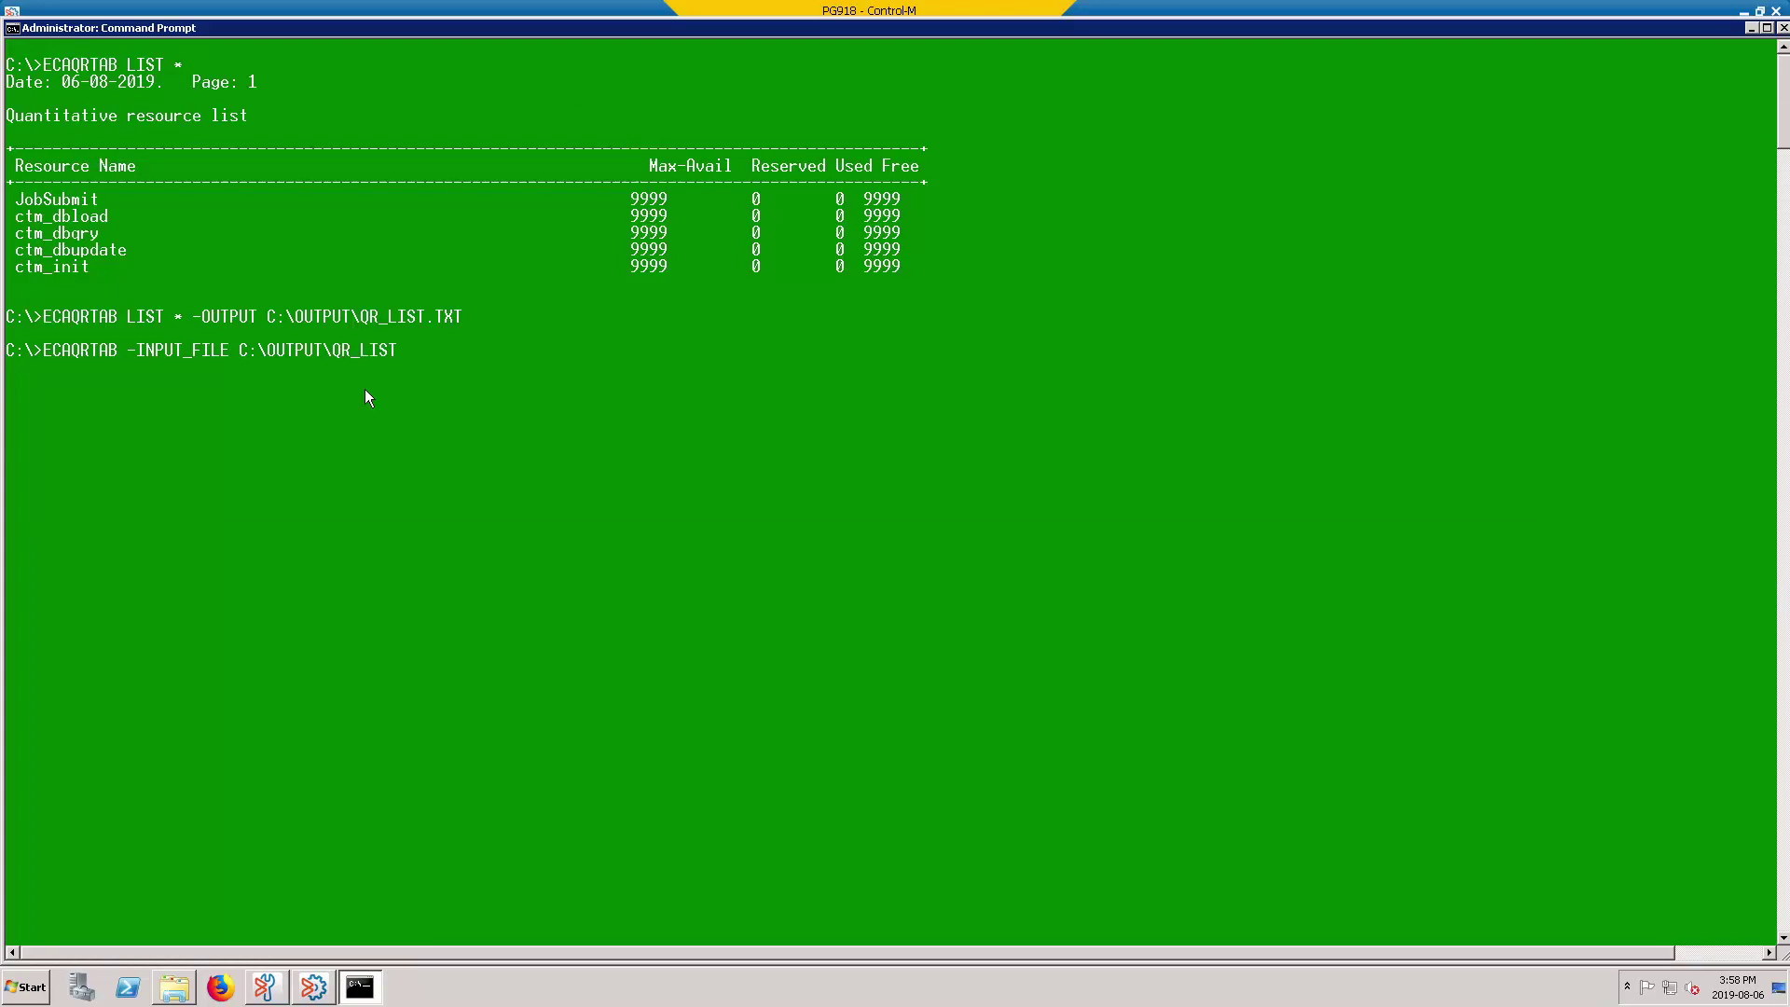
type("_IMPO")
type("RT.TXT")
key("Return")
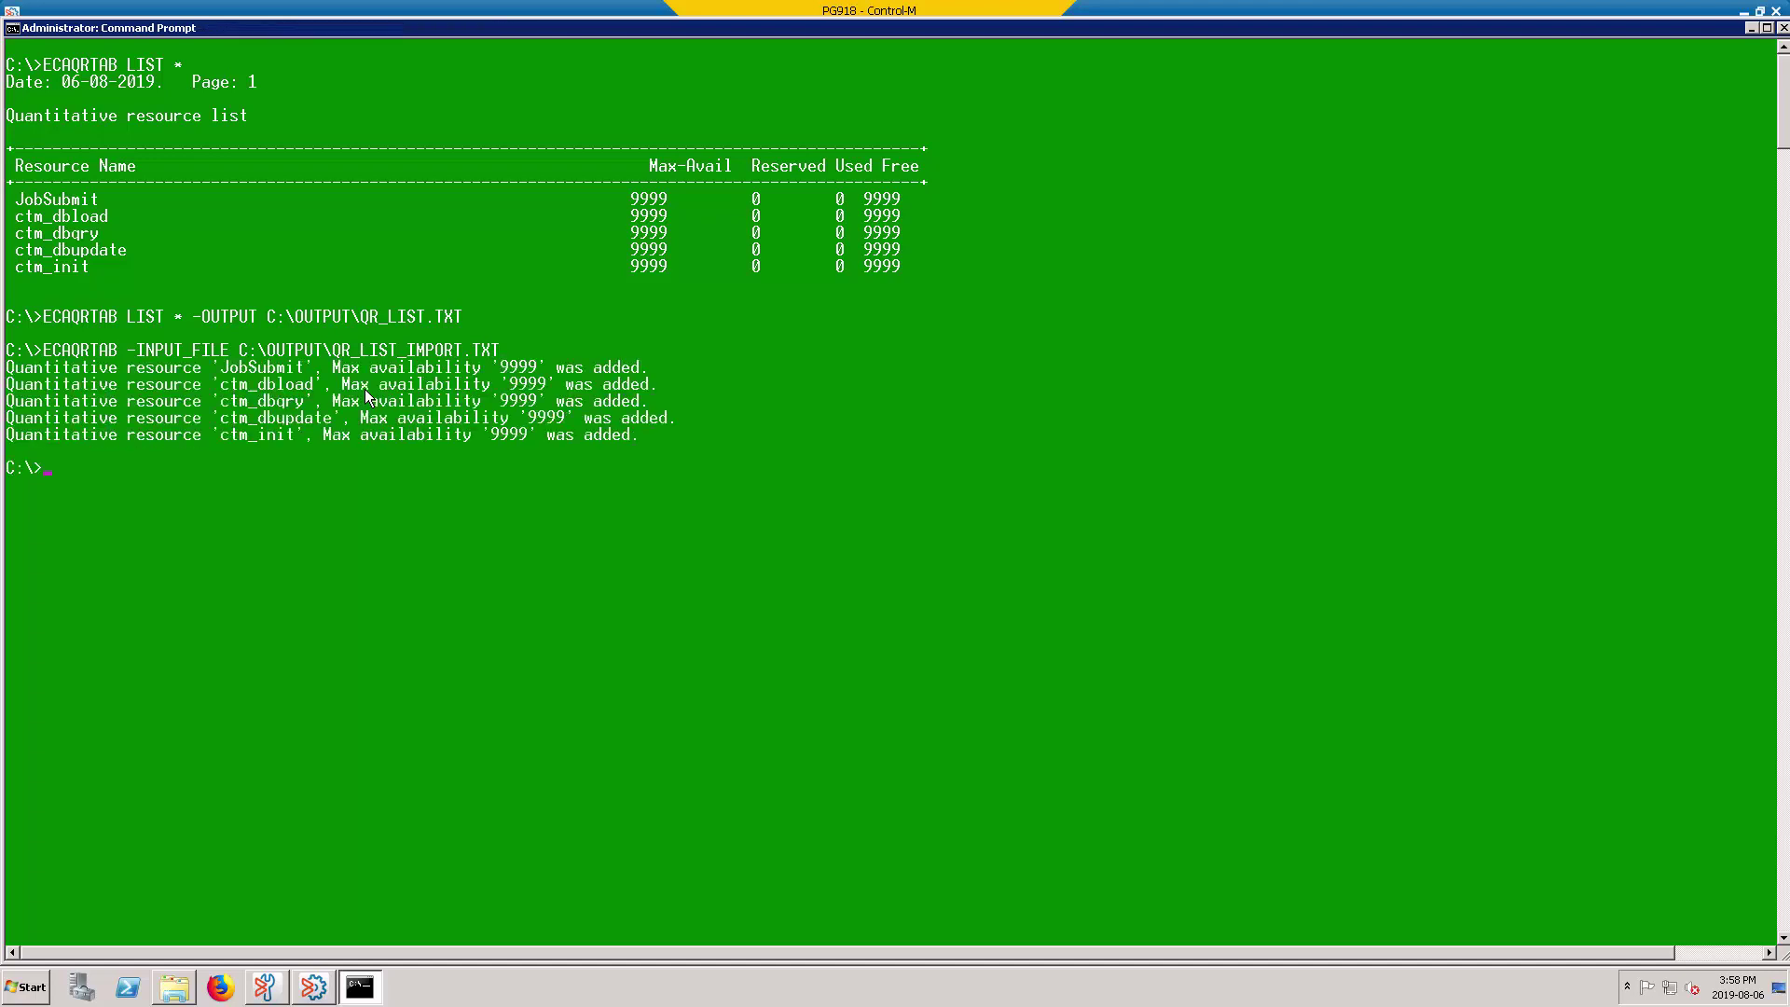
type("EC")
type("AQRTAB LIST *")
Rerun ECAQRTAB LIST * to show the five restored resources.
key("Return")
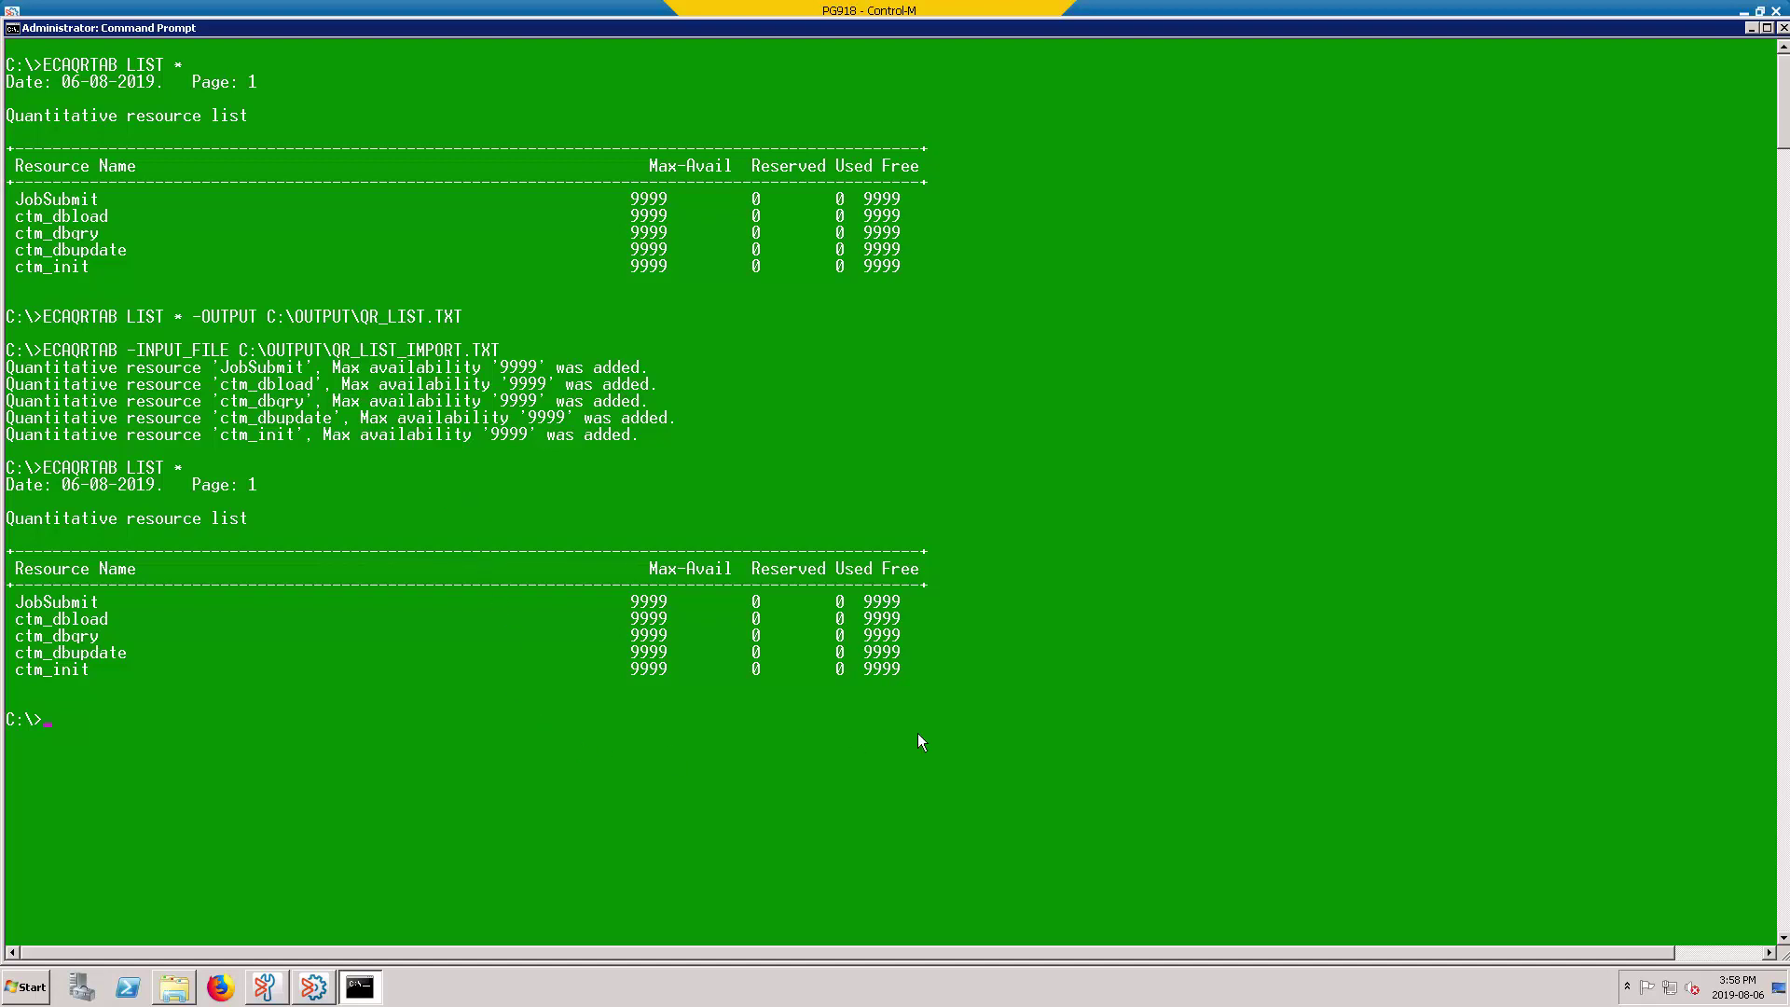
Confirm Control-M lists the five restored quantitative resources, each with max 9999.
left_click(312, 986)
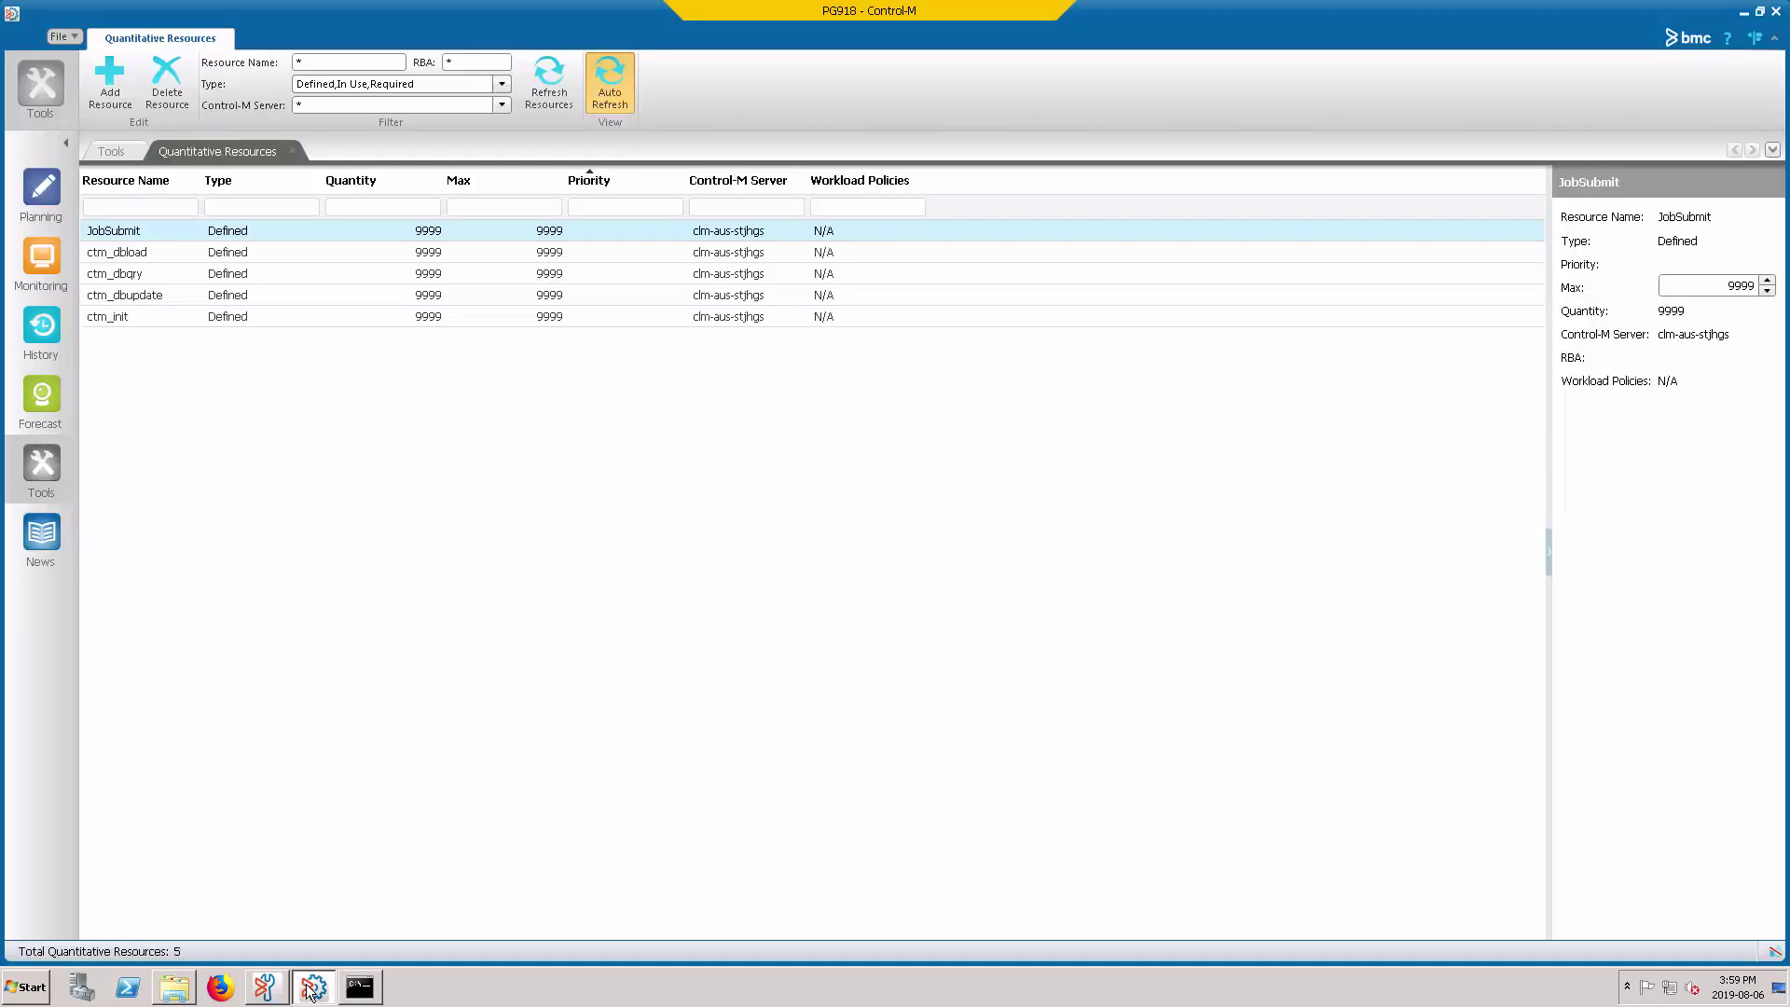